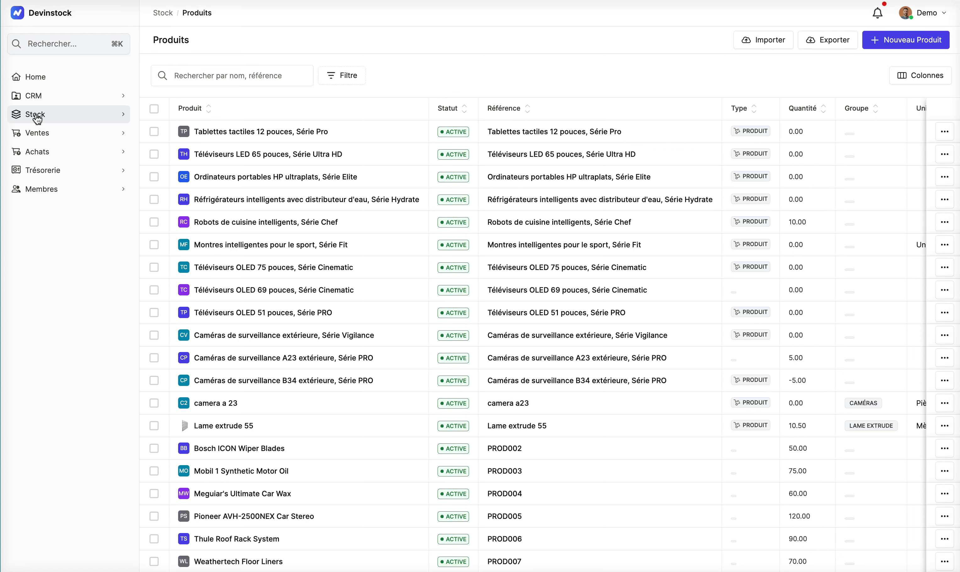
- Start a new product in the stock module and set its reference to "RIZ BASMATI 8909"
{"action": "left_click", "coordinate": [38, 118]}
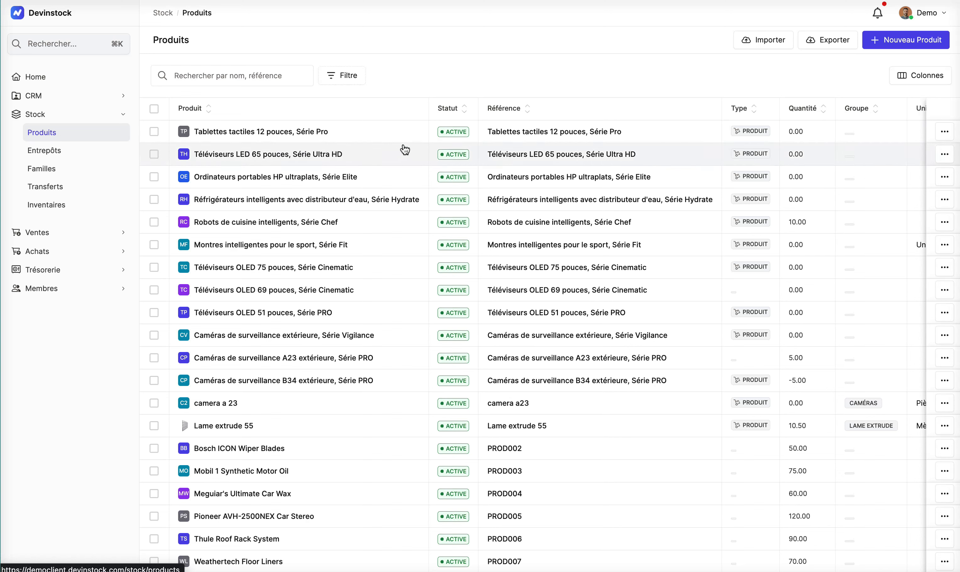
{"action": "left_click", "coordinate": [885, 45]}
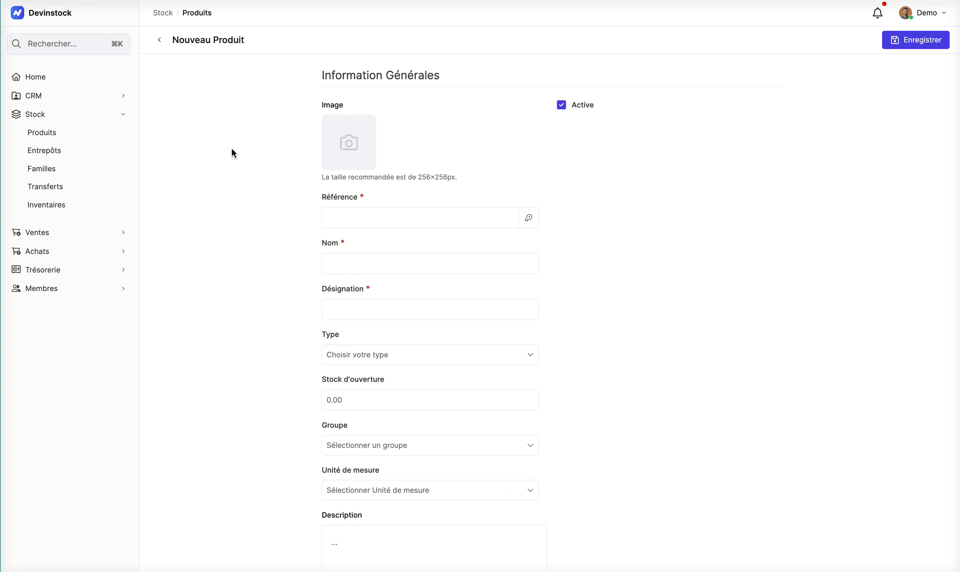
{"action": "left_click", "coordinate": [345, 214]}
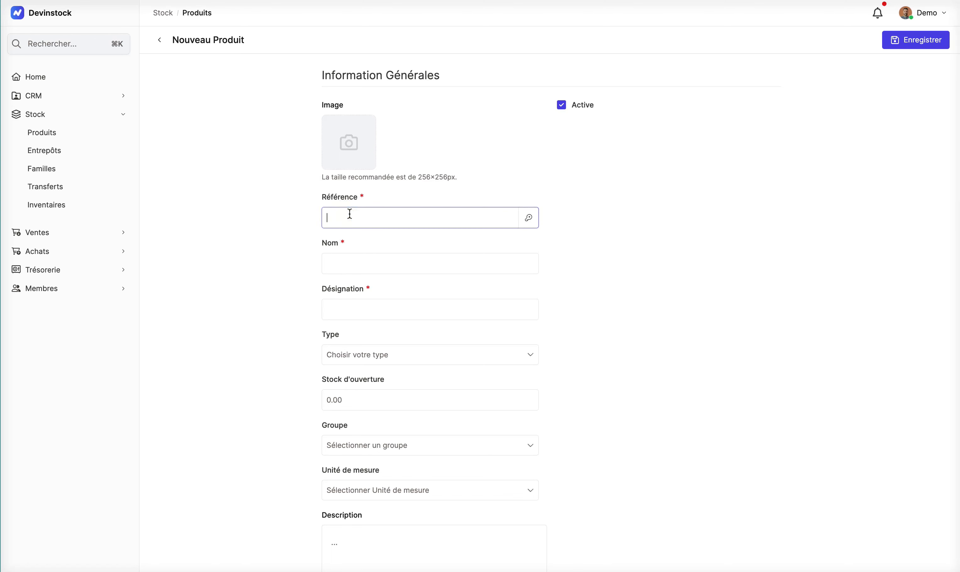
{"action": "type", "text": "RIZ BASMATI 8909"}
- Upload Basmati.jpeg from the Desktop as the product image and keep the product marked as active
{"action": "left_click", "coordinate": [365, 168]}
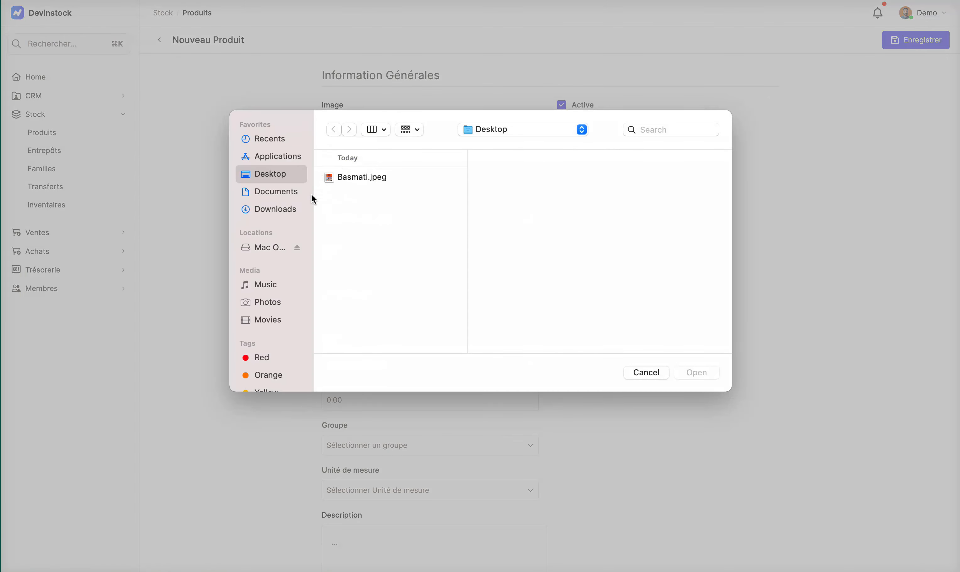
{"action": "left_click", "coordinate": [343, 178]}
{"action": "left_click", "coordinate": [696, 373]}
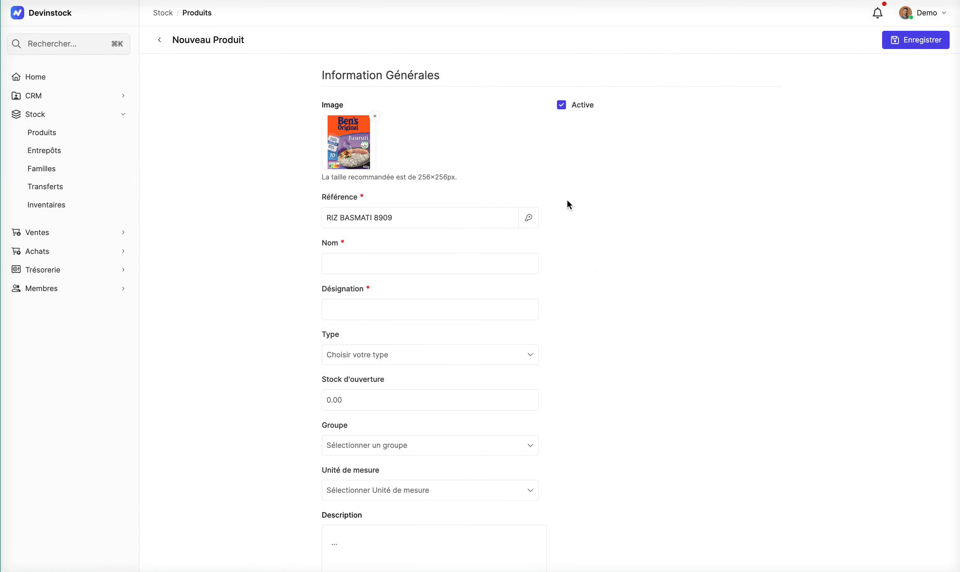
{"action": "left_click", "coordinate": [561, 106]}
{"action": "left_click", "coordinate": [562, 109]}
- Copy "RIZ BASMATI" from the reference into the product's name (Nom) and Désignation
{"action": "left_click_drag", "start_coordinate": [372, 217], "coordinate": [314, 219]}
{"action": "key", "text": "super+c"}
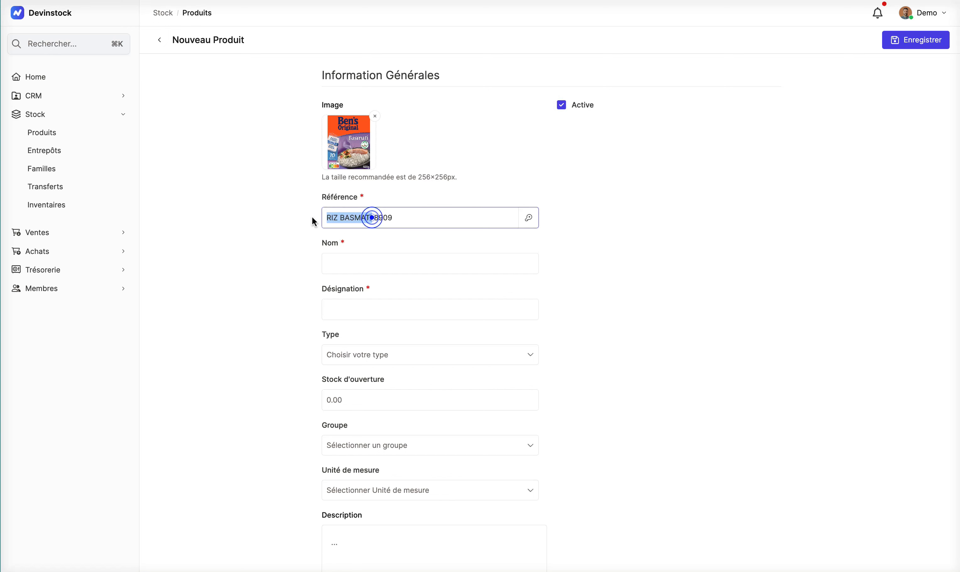
{"action": "left_click", "coordinate": [349, 254]}
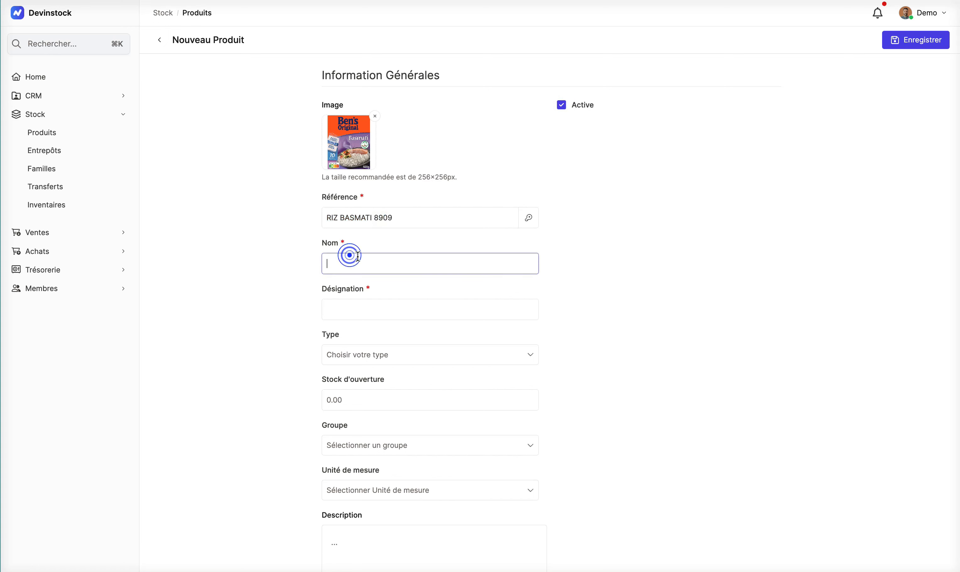
{"action": "key", "text": "super+v"}
{"action": "left_click", "coordinate": [365, 313]}
{"action": "key", "text": "super+v"}
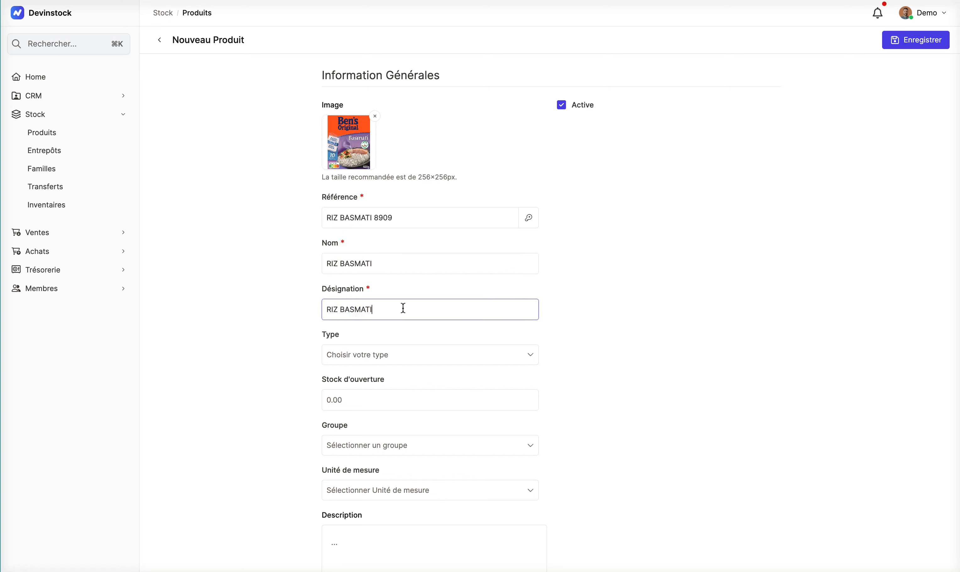
- Set the product type to Produit and the opening stock (Stock d'ouverture) to 100
{"action": "left_click", "coordinate": [450, 356]}
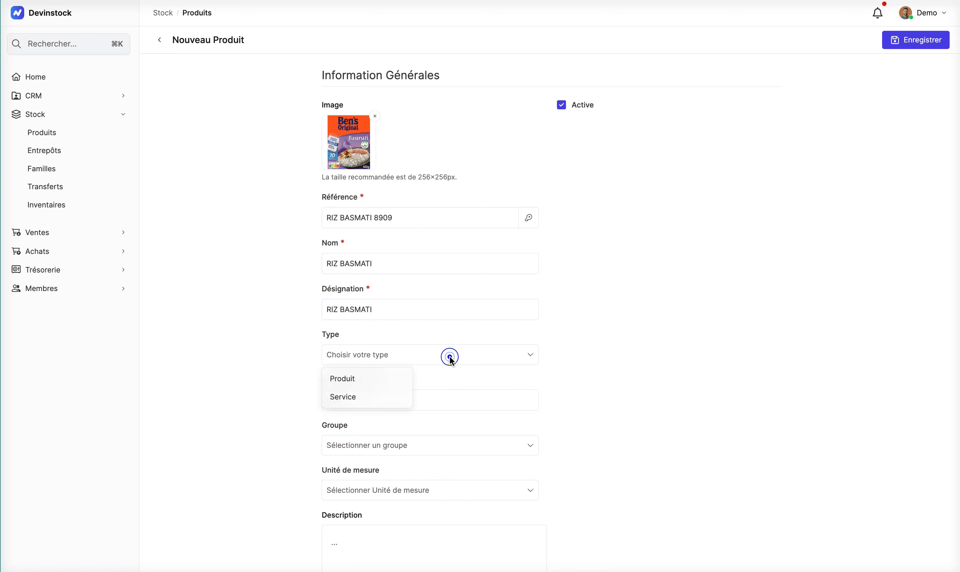
{"action": "left_click", "coordinate": [389, 379]}
{"action": "scroll", "coordinate": [448, 347], "scroll_direction": "down", "scroll_amount": 2}
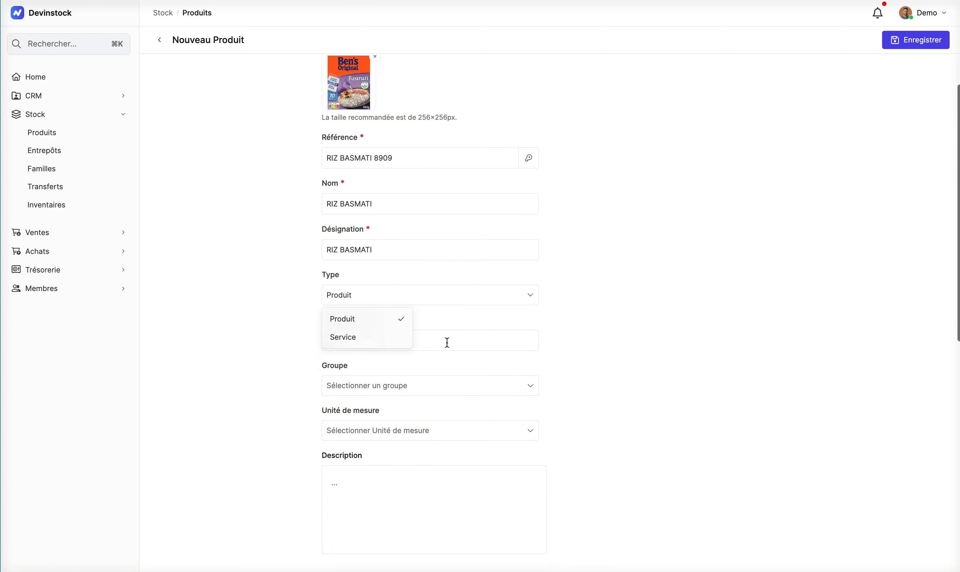
{"action": "left_click", "coordinate": [465, 317]}
{"action": "scroll", "coordinate": [464, 317], "scroll_direction": "down", "scroll_amount": 2}
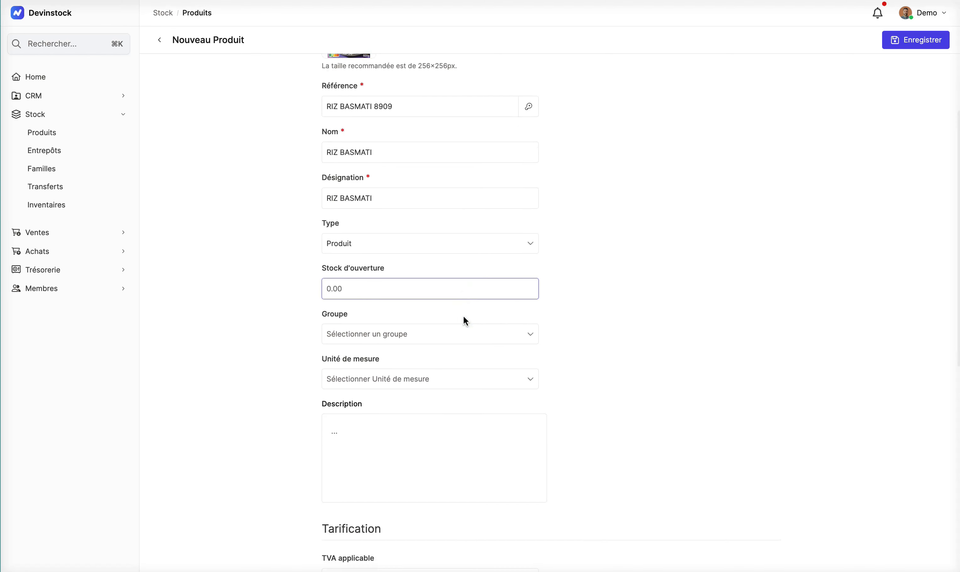
{"action": "scroll", "coordinate": [464, 317], "scroll_direction": "up", "scroll_amount": 1}
{"action": "type", "text": "100"}
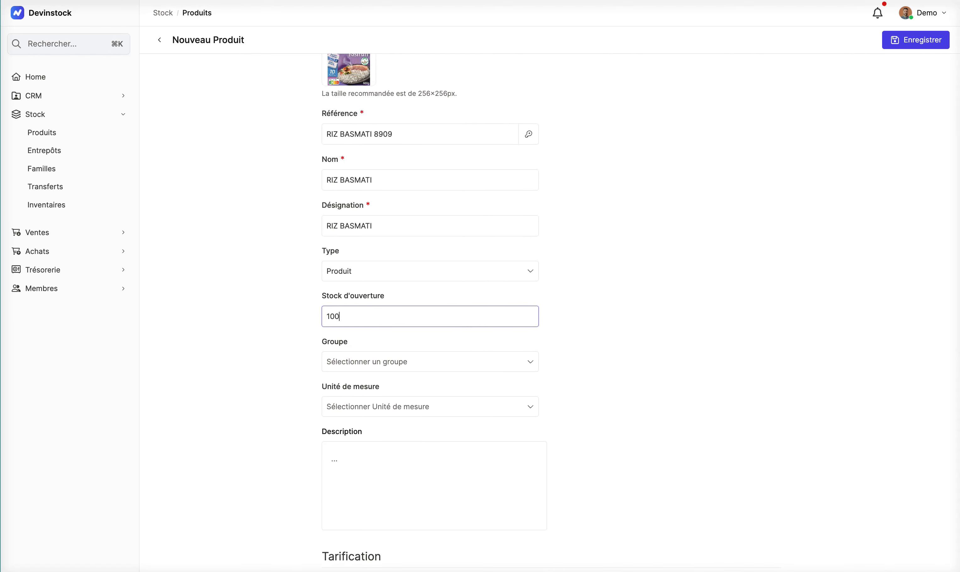
{"action": "left_click", "coordinate": [467, 338]}
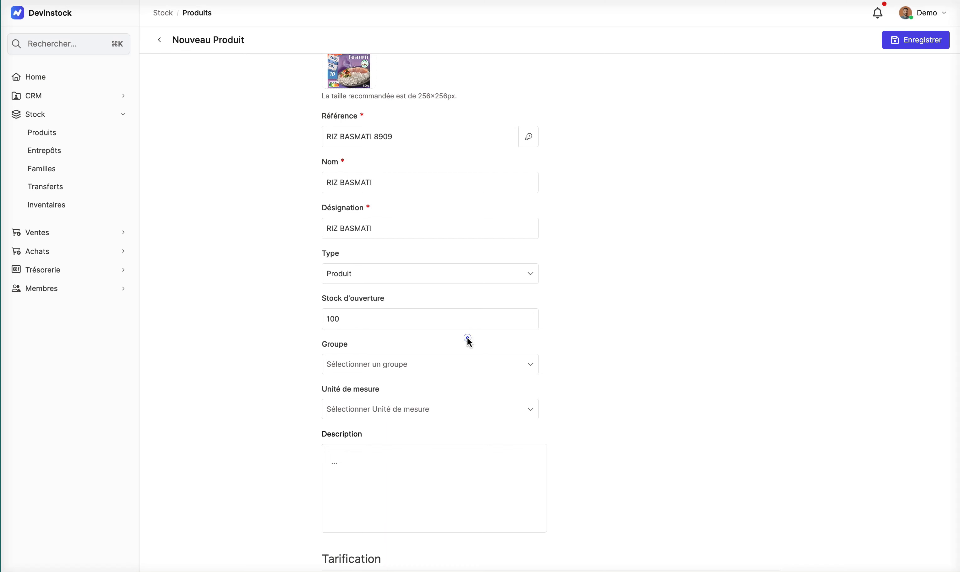
- Create a new product group named "Produits alimentaires" from the product form
{"action": "scroll", "coordinate": [467, 341], "scroll_direction": "down", "scroll_amount": 1}
{"action": "left_click", "coordinate": [455, 323]}
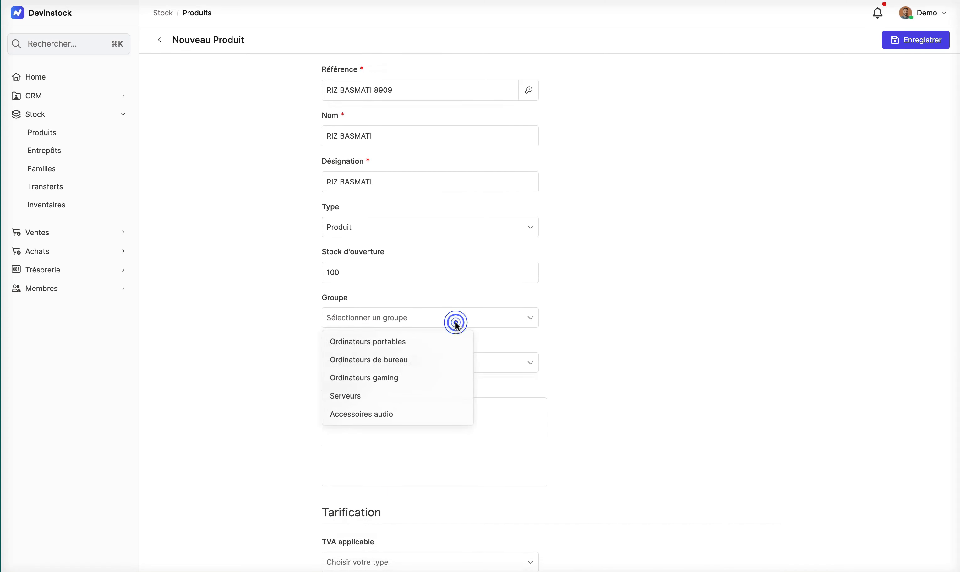
{"action": "scroll", "coordinate": [438, 376], "scroll_direction": "down", "scroll_amount": 5}
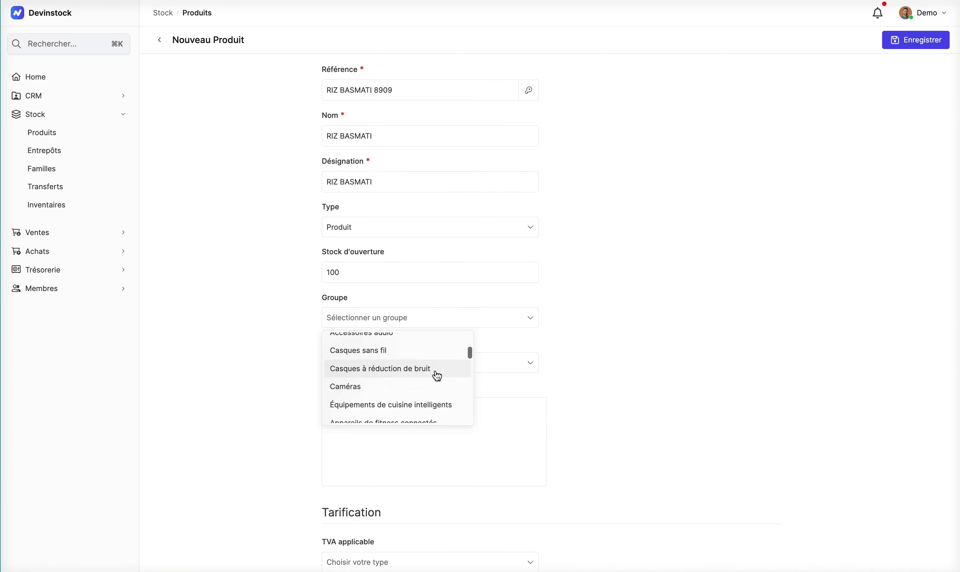
{"action": "scroll", "coordinate": [438, 376], "scroll_direction": "down", "scroll_amount": 5}
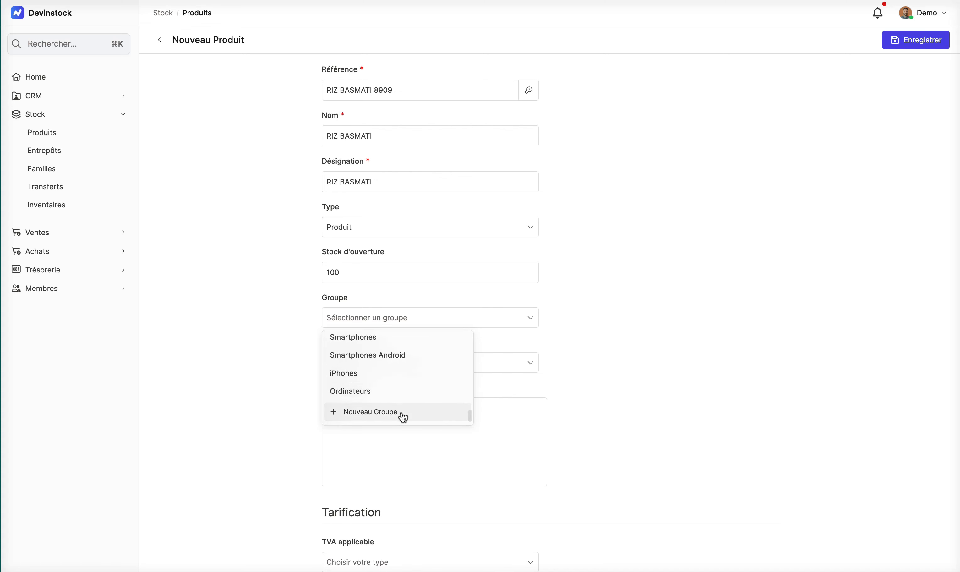
{"action": "left_click", "coordinate": [401, 411]}
{"action": "left_click", "coordinate": [397, 294]}
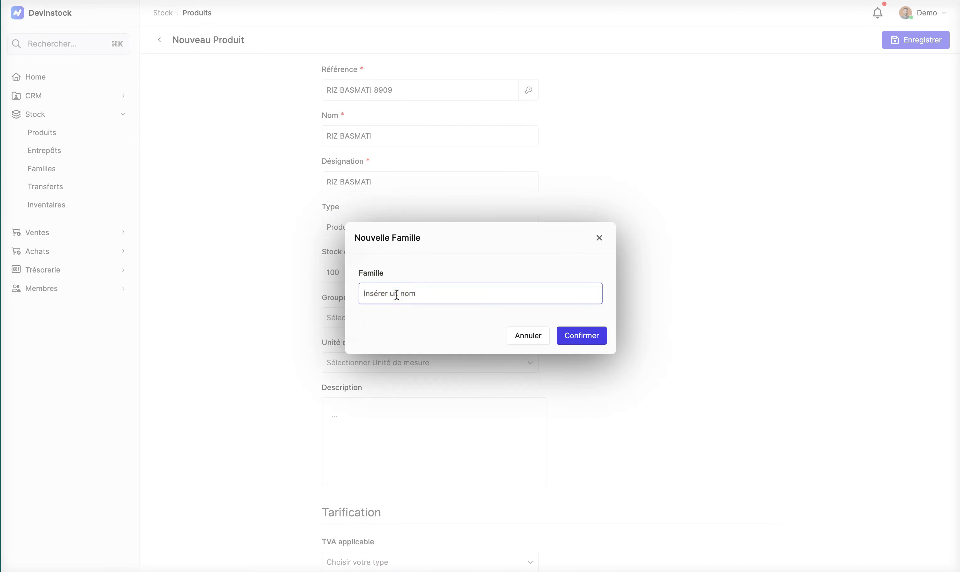
{"action": "type", "text": "Produits alimentaires"}
{"action": "left_click", "coordinate": [580, 338]}
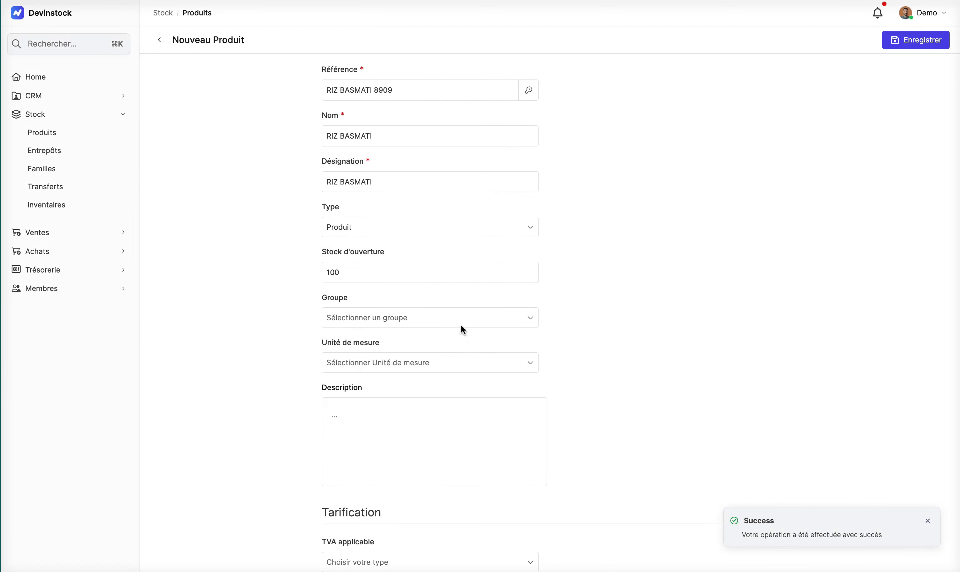
- Assign the product to the "Produits alimentaires" group
{"action": "left_click", "coordinate": [462, 324]}
{"action": "scroll", "coordinate": [420, 395], "scroll_direction": "down", "scroll_amount": 10}
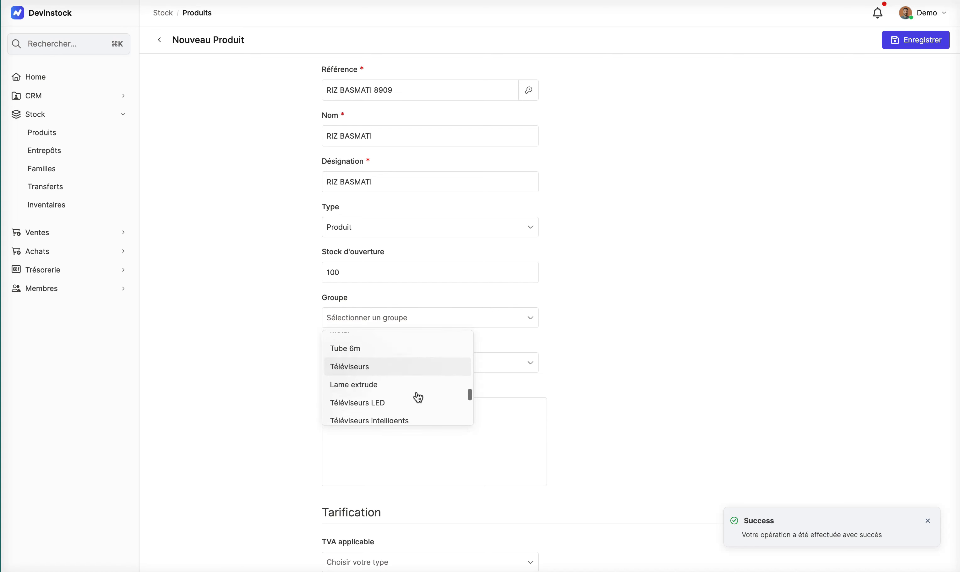
{"action": "scroll", "coordinate": [419, 398], "scroll_direction": "down", "scroll_amount": 5}
{"action": "left_click", "coordinate": [407, 392]}
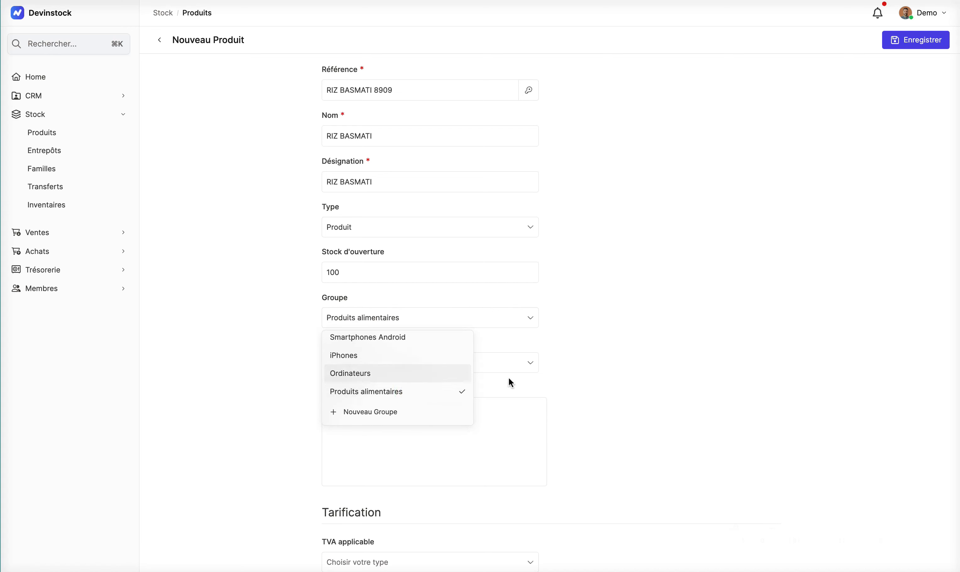
{"action": "left_click", "coordinate": [603, 376]}
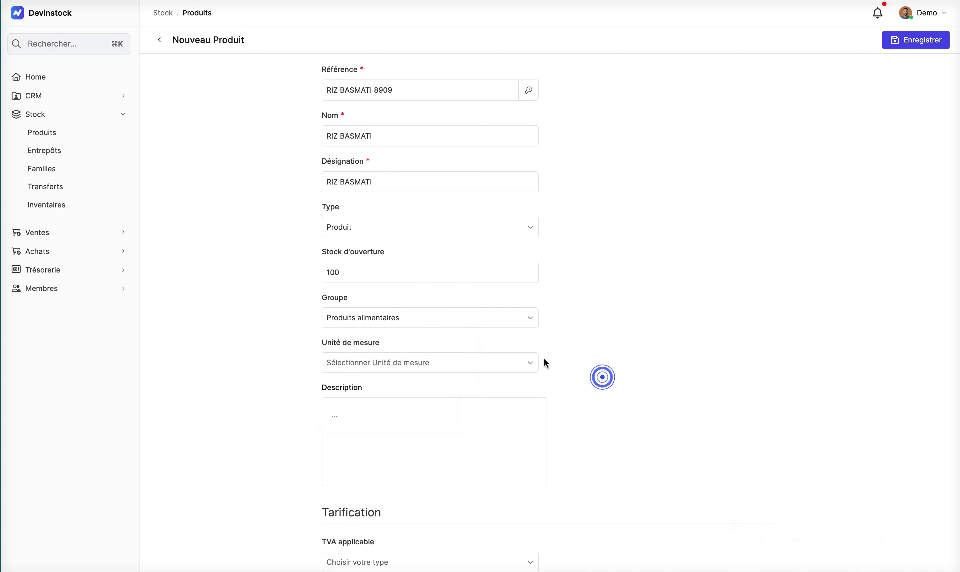
- Set the product's unit of measure to Kilogrammes
{"action": "left_click", "coordinate": [412, 366]}
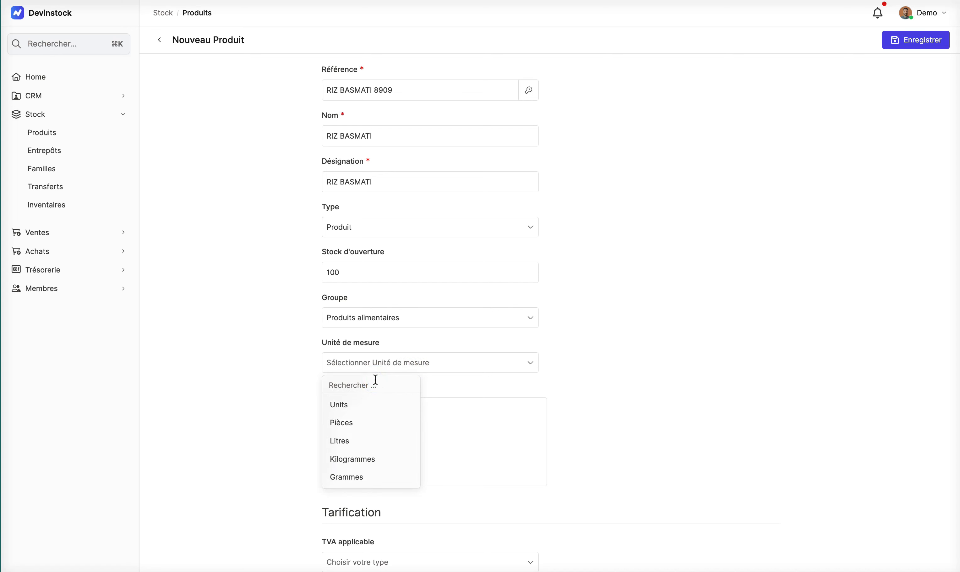
{"action": "type", "text": "K"}
{"action": "left_click", "coordinate": [373, 403]}
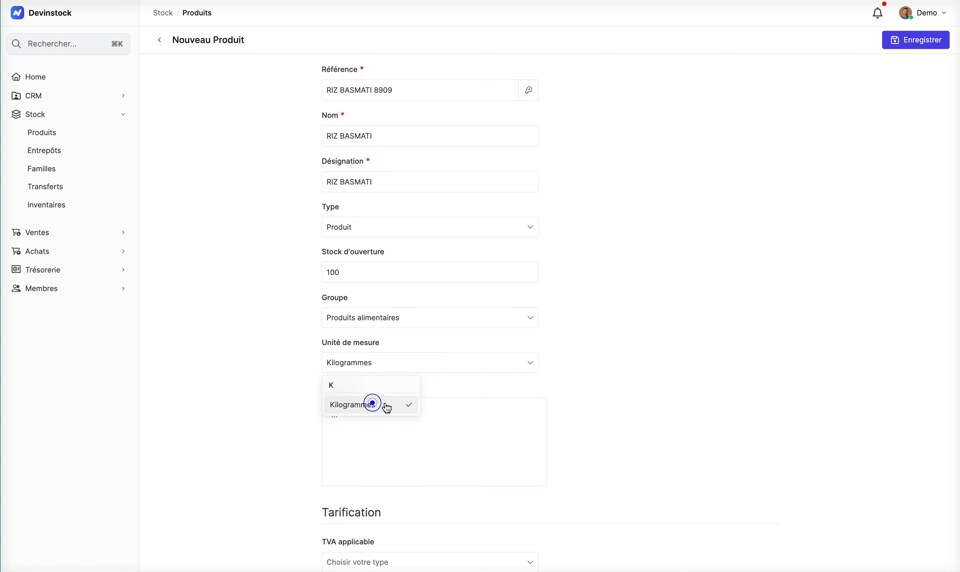
{"action": "left_click", "coordinate": [596, 363]}
{"action": "scroll", "coordinate": [569, 287], "scroll_direction": "down", "scroll_amount": 1}
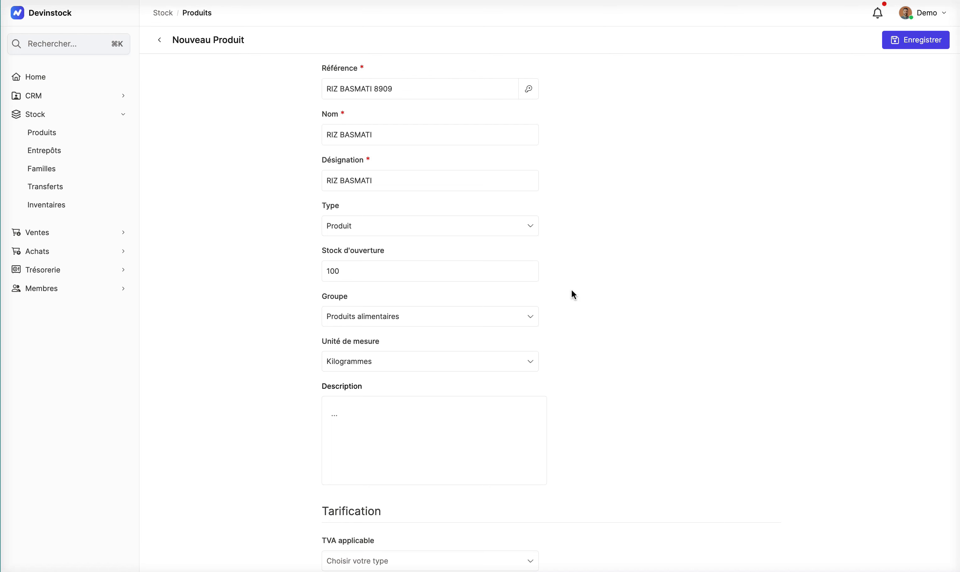
{"action": "scroll", "coordinate": [573, 294], "scroll_direction": "down", "scroll_amount": 3}
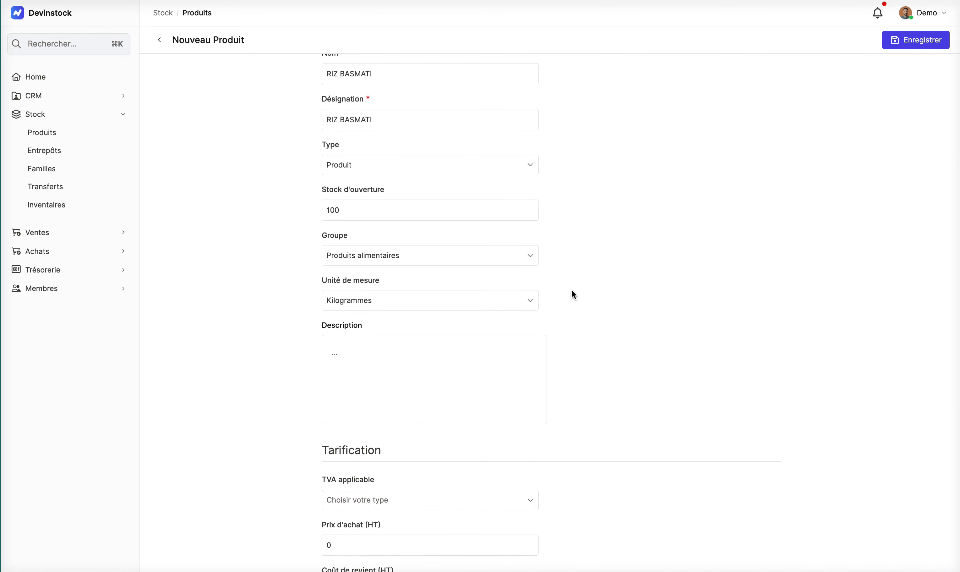
{"action": "type", "text": "Riz de haute"}
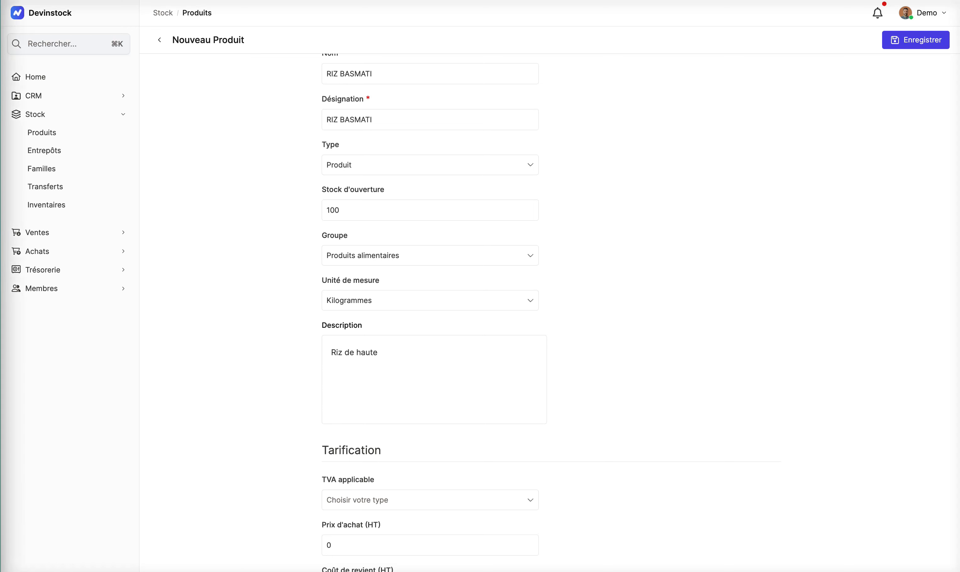
{"action": "type", "text": " quali"}
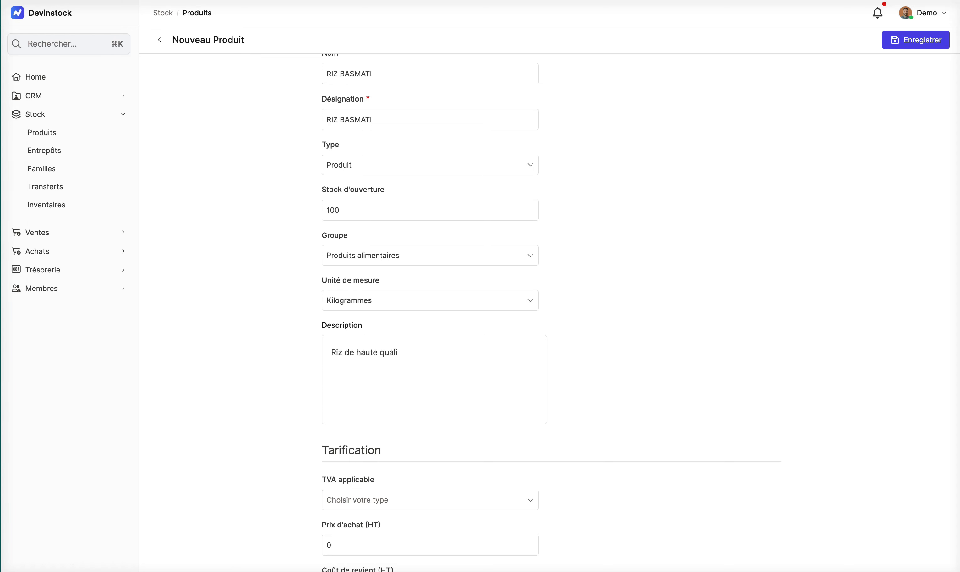
{"action": "type", "text": "té"}
{"action": "key", "text": "super+a"}
{"action": "key", "text": "BackSpace"}
- Write the product description on two lines: "Ceci est une description du produit." and "Riz de haute qualité"
{"action": "type", "text": "Ceci est une description du produit"}
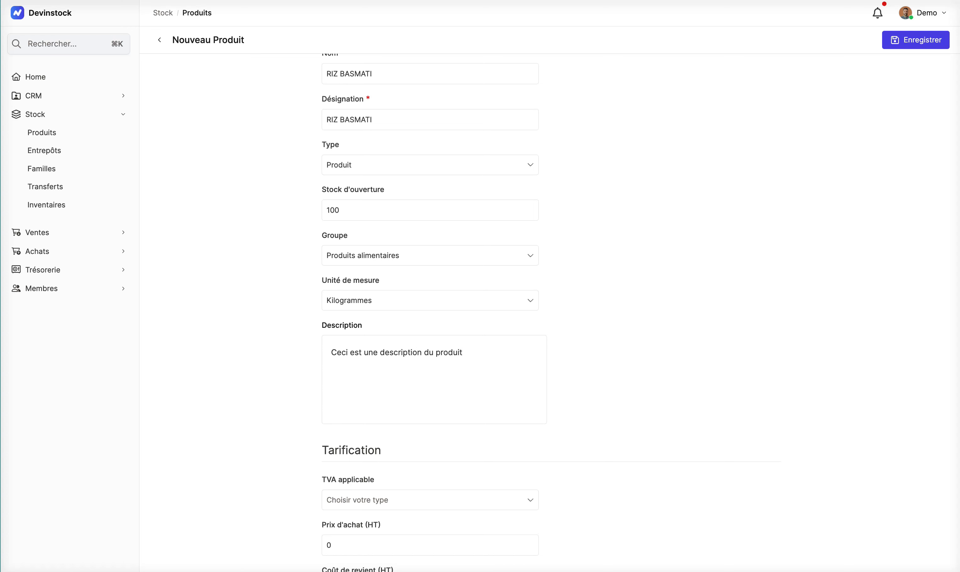
{"action": "type", "text": "."}
{"action": "key", "text": "Return"}
{"action": "type", "text": "Riz de haute qualité"}
- Make the description's first line bold and add a period at the end of its second line
{"action": "left_click_drag", "start_coordinate": [328, 350], "coordinate": [489, 360]}
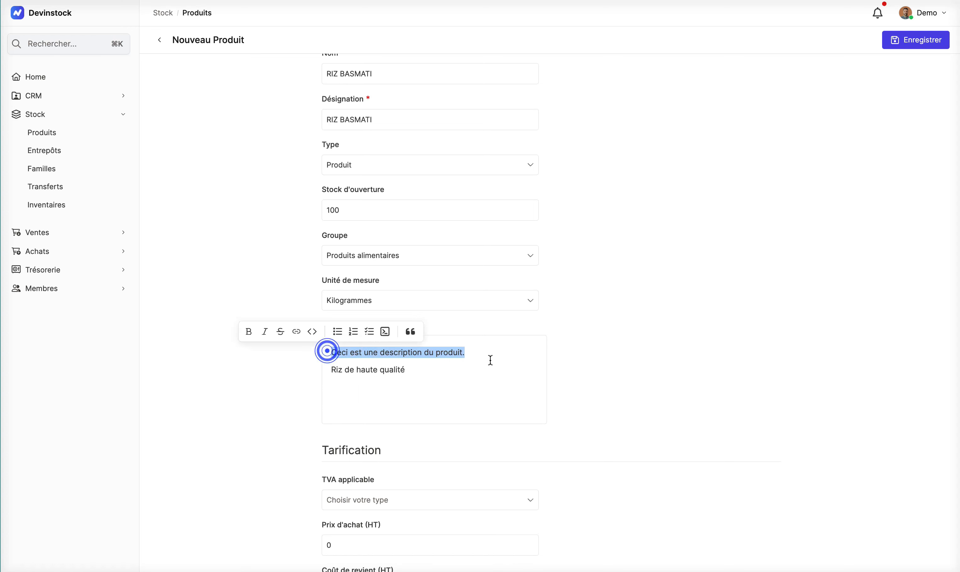
{"action": "left_click", "coordinate": [249, 333]}
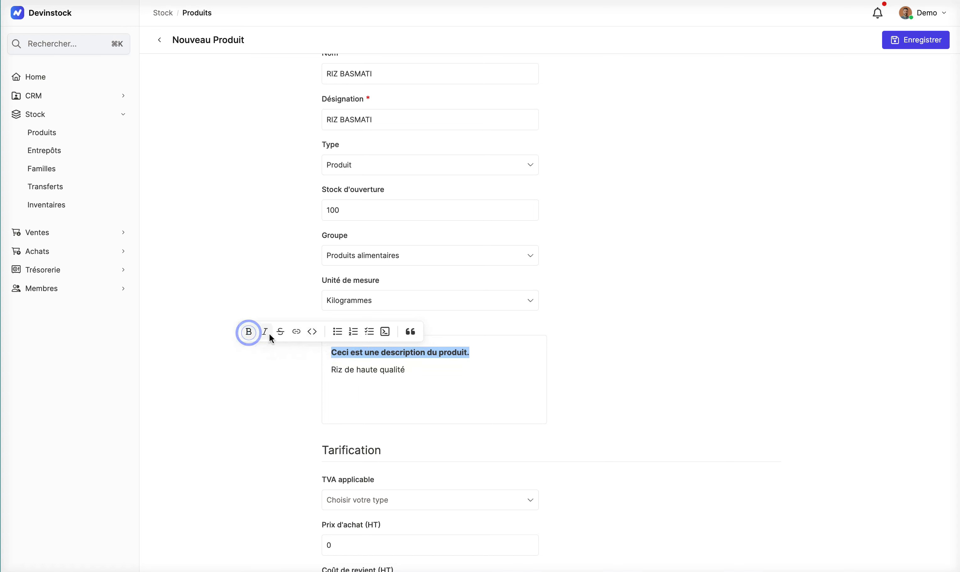
{"action": "left_click", "coordinate": [386, 392]}
{"action": "scroll", "coordinate": [432, 400], "scroll_direction": "down", "scroll_amount": 3}
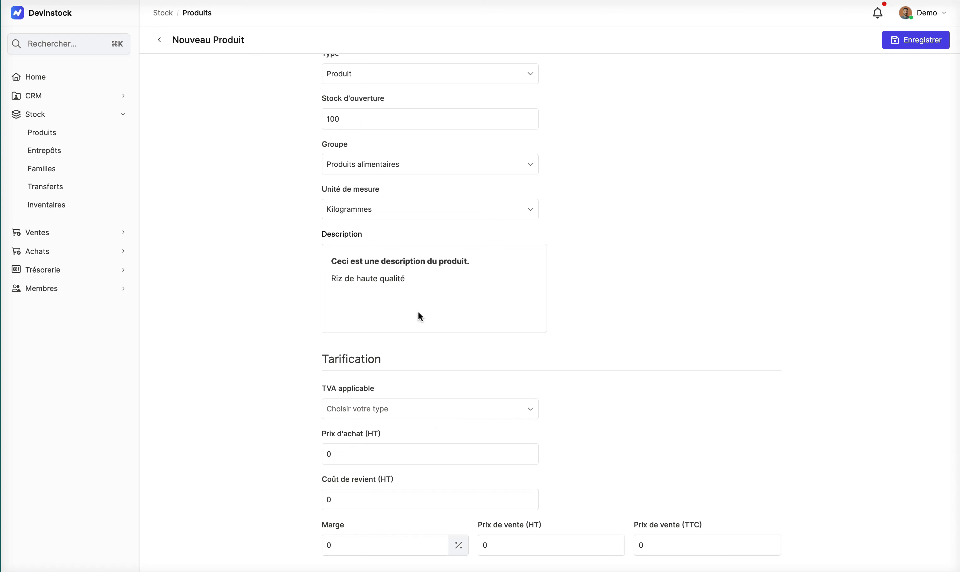
{"action": "left_click", "coordinate": [420, 285]}
{"action": "type", "text": "."}
- Set the product's applicable VAT (TVA applicable) to 20.00%
{"action": "left_click", "coordinate": [435, 406]}
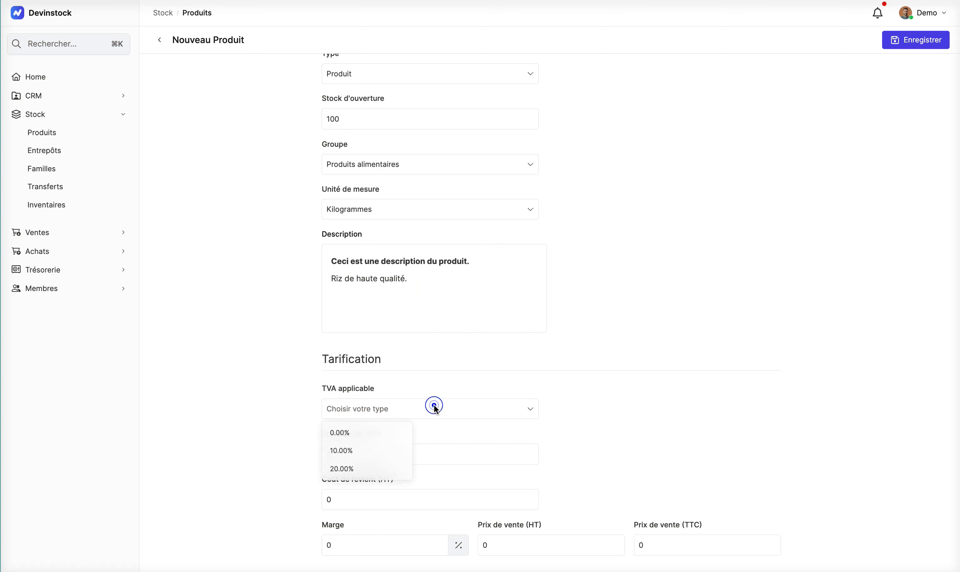
{"action": "left_click", "coordinate": [382, 466]}
{"action": "left_click", "coordinate": [536, 415]}
- Set the product's purchase price (Prix d'achat HT) to 500 and its cost price (Coût de revient HT) to 600
{"action": "scroll", "coordinate": [605, 408], "scroll_direction": "down", "scroll_amount": 3}
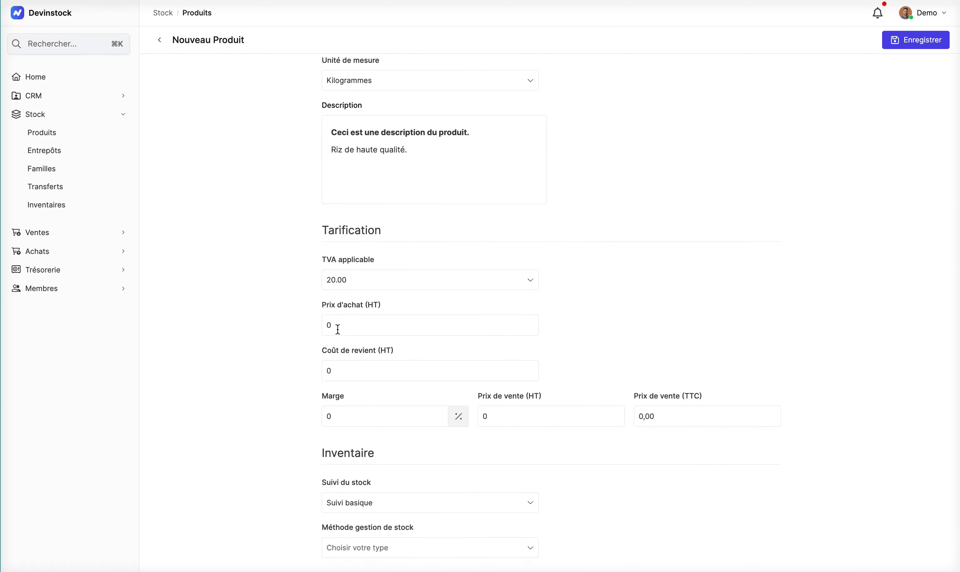
{"action": "left_click", "coordinate": [332, 327]}
{"action": "double_click", "coordinate": [341, 326]}
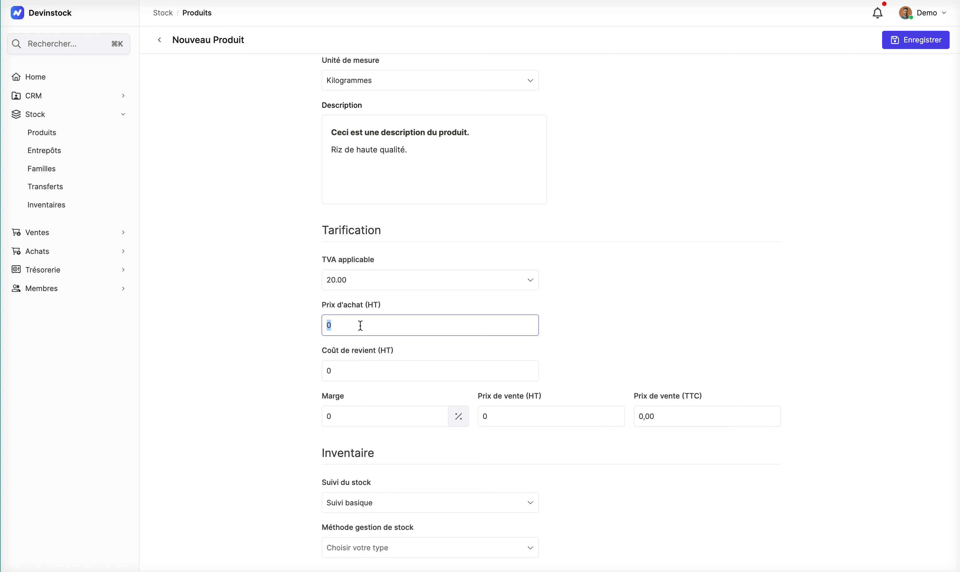
{"action": "type", "text": "500"}
{"action": "left_click", "coordinate": [345, 368]}
{"action": "type", "text": "6"}
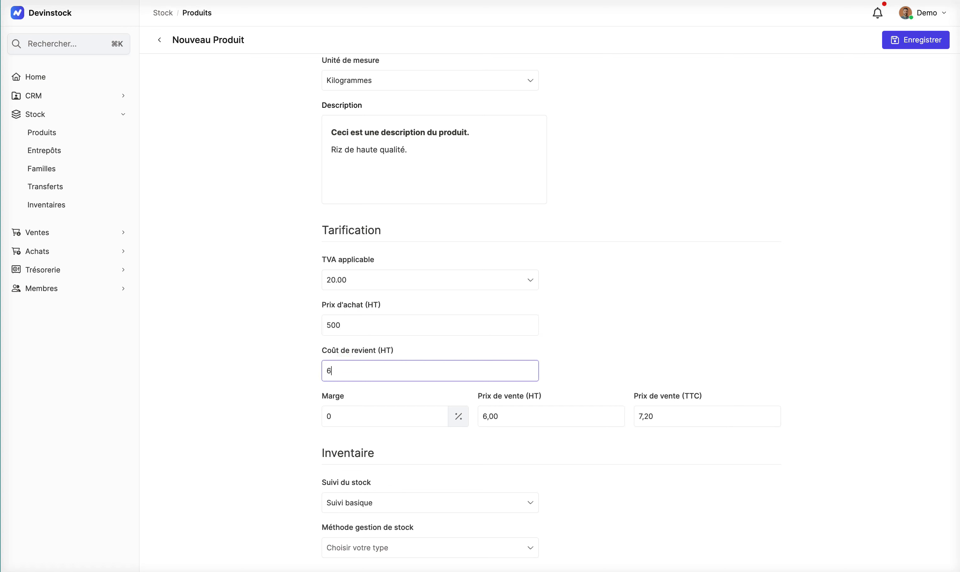
{"action": "type", "text": "00"}
- Set the product's margin (Marge) to 20 percent and check the pre-tax and tax-inclusive sale prices
{"action": "scroll", "coordinate": [430, 389], "scroll_direction": "down", "scroll_amount": 1}
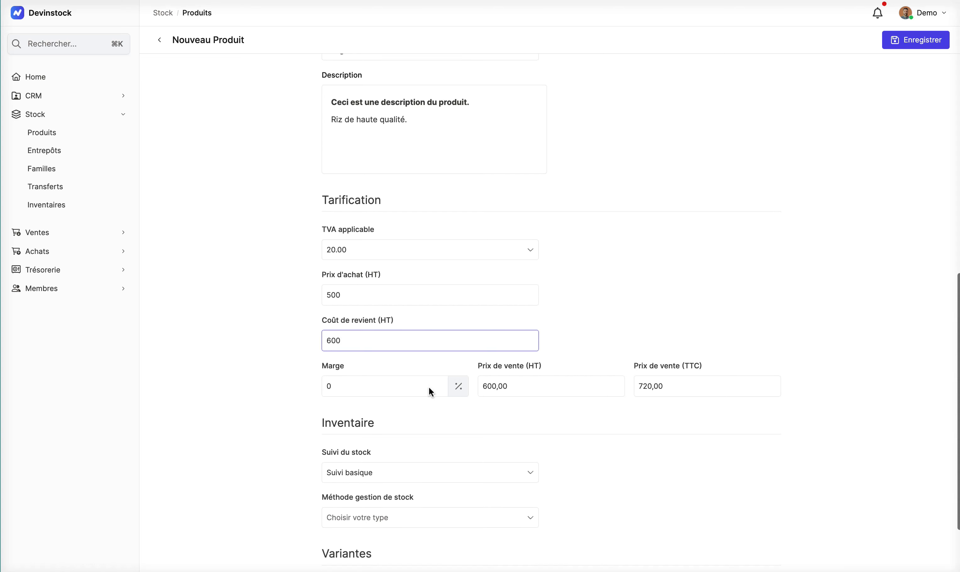
{"action": "scroll", "coordinate": [431, 391], "scroll_direction": "down", "scroll_amount": 1}
{"action": "left_click", "coordinate": [437, 375]}
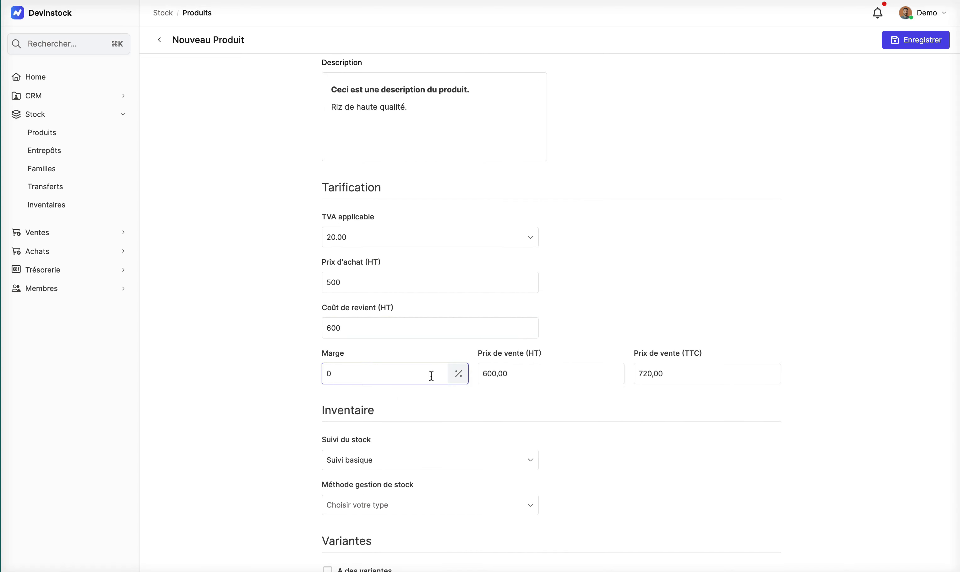
{"action": "key", "text": "BackSpace"}
{"action": "type", "text": "20"}
{"action": "left_click", "coordinate": [283, 374]}
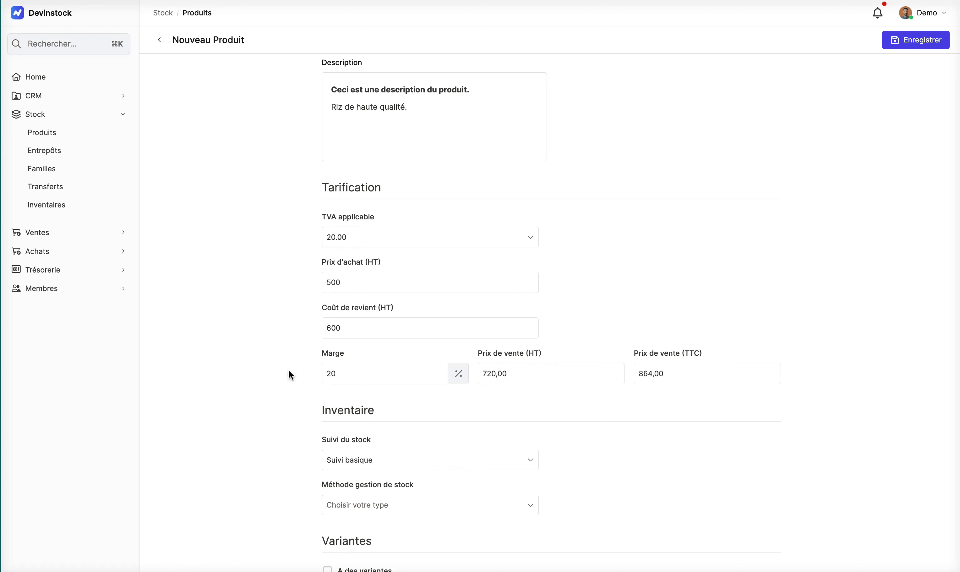
{"action": "scroll", "coordinate": [289, 371], "scroll_direction": "down", "scroll_amount": 3}
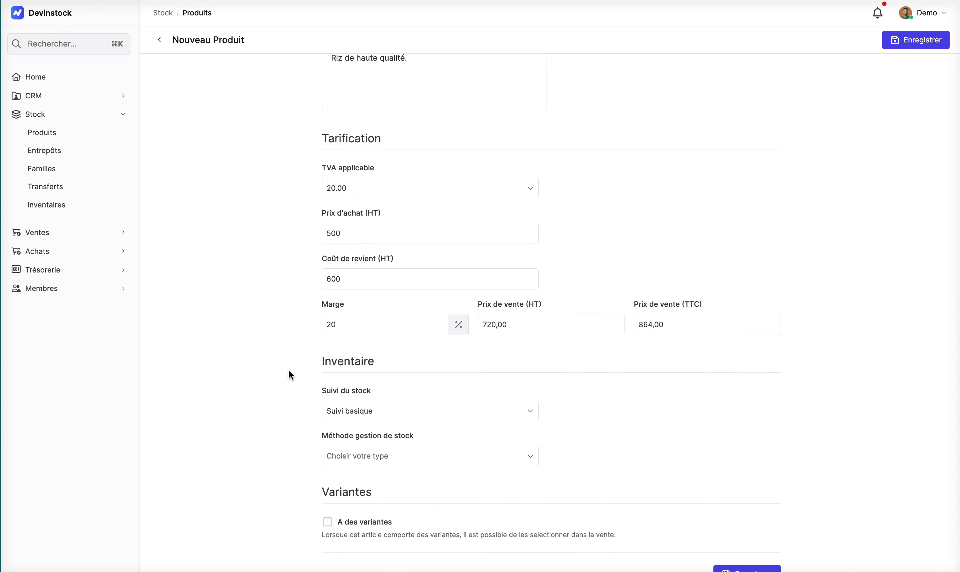
{"action": "left_click", "coordinate": [527, 302]}
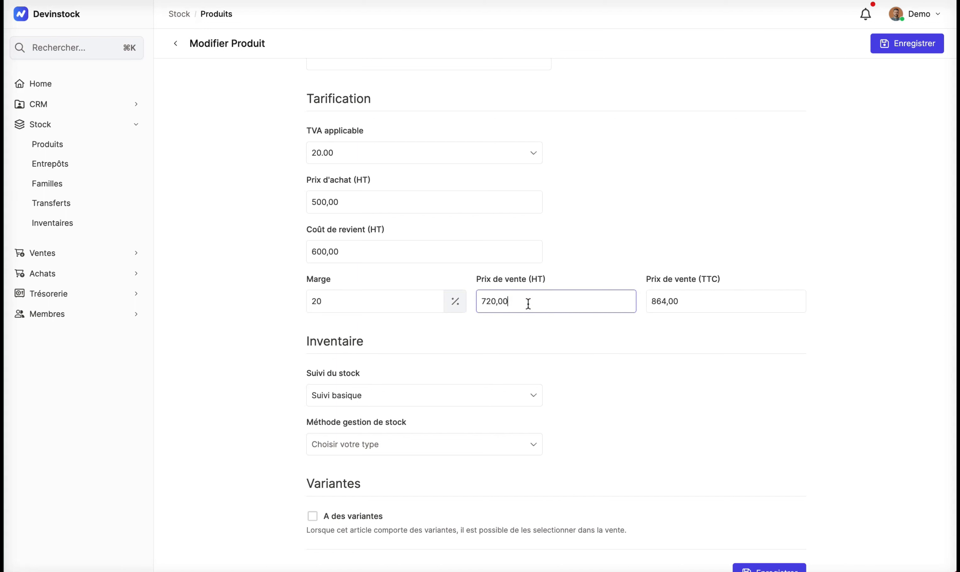
{"action": "left_click", "coordinate": [697, 305]}
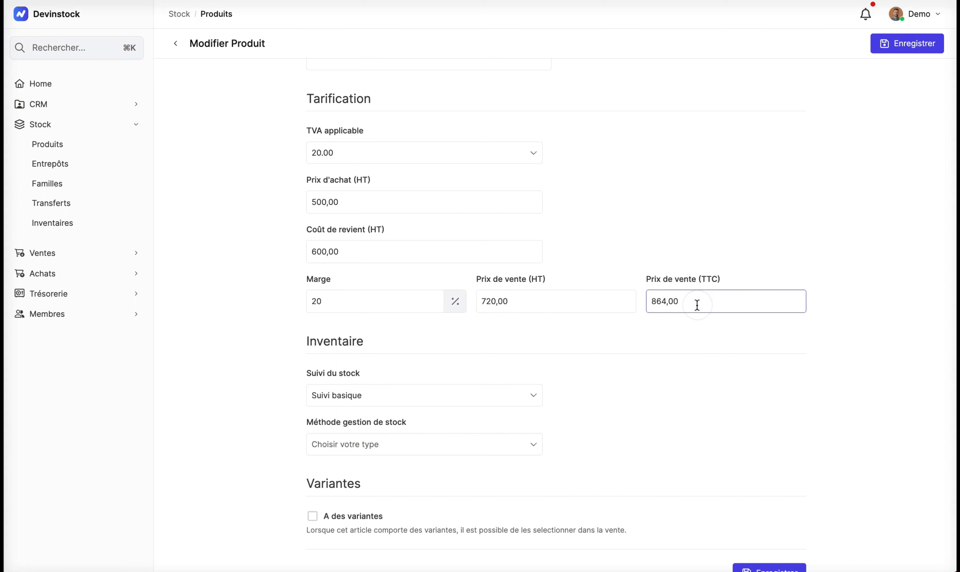
- Choose Suivi basique as the product's stock tracking (Suivi du stock)
{"action": "scroll", "coordinate": [608, 318], "scroll_direction": "down", "scroll_amount": 1}
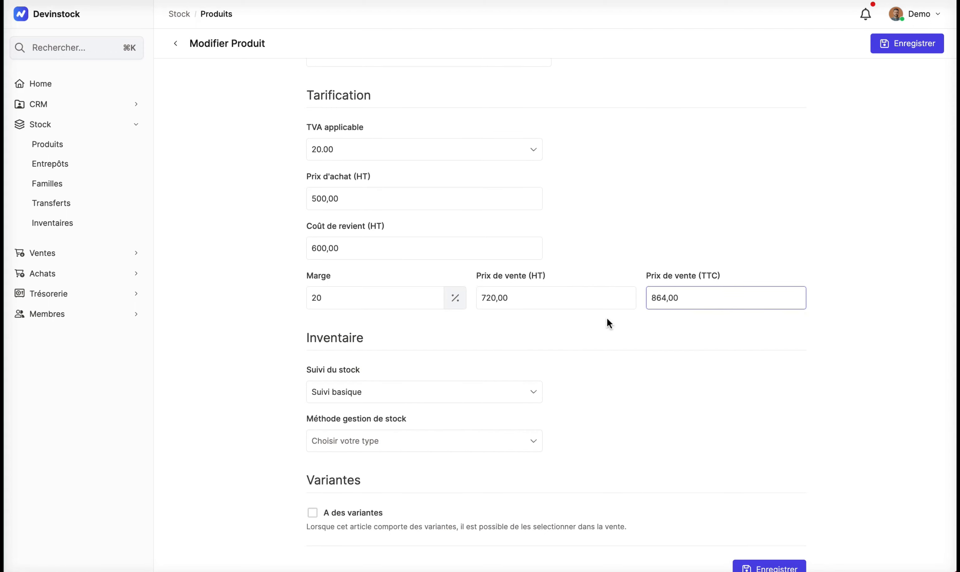
{"action": "scroll", "coordinate": [608, 319], "scroll_direction": "up", "scroll_amount": 1}
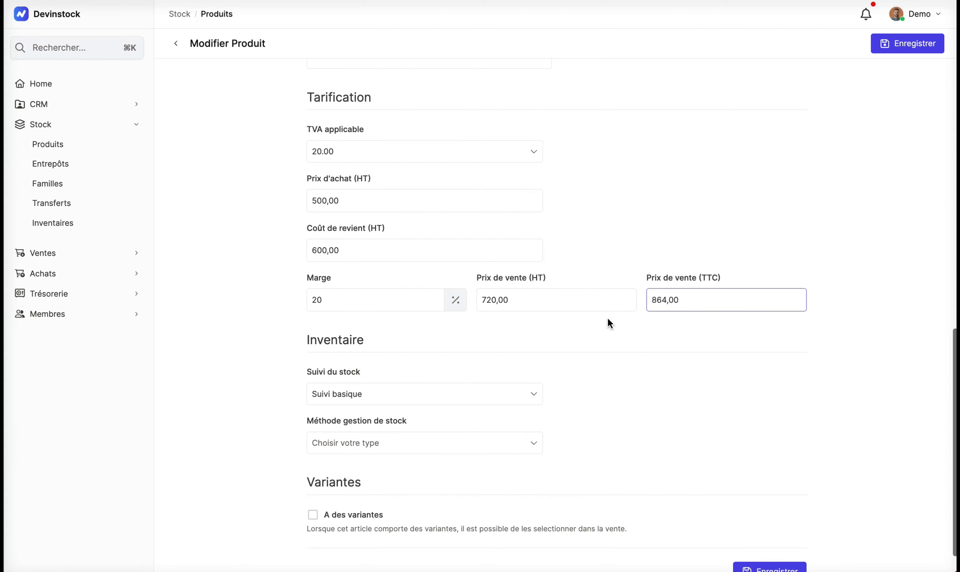
{"action": "scroll", "coordinate": [608, 317], "scroll_direction": "down", "scroll_amount": 1}
{"action": "left_click", "coordinate": [525, 361]}
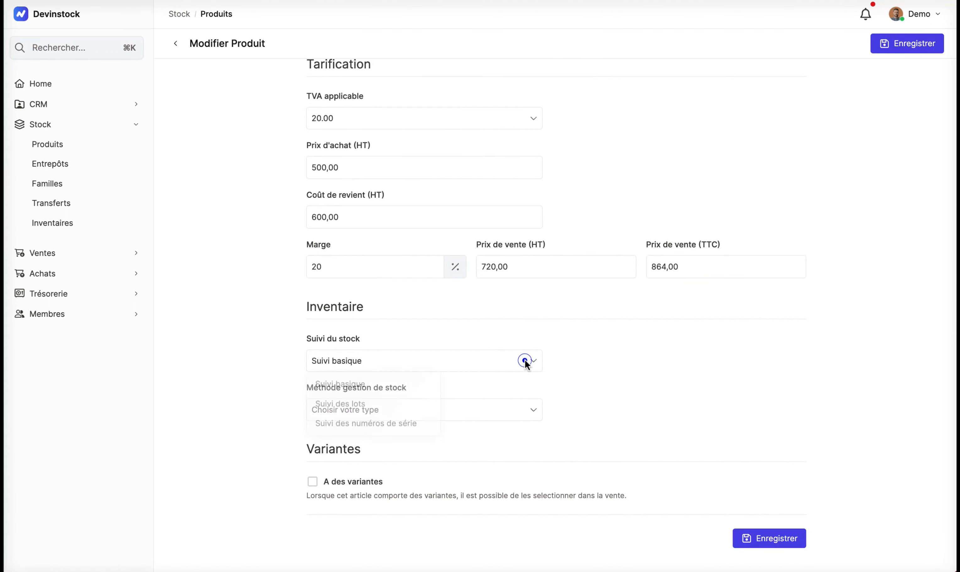
{"action": "left_click", "coordinate": [384, 383]}
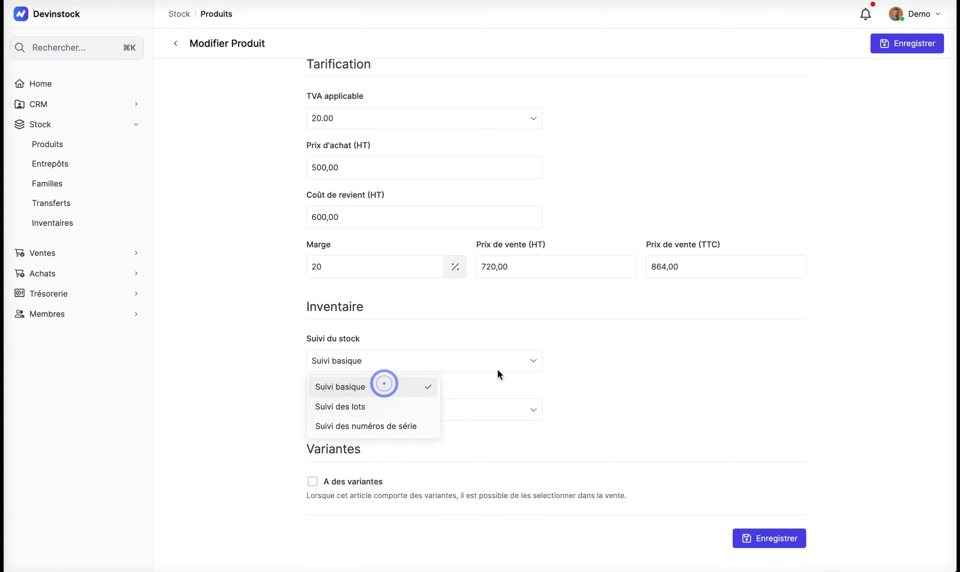
{"action": "left_click", "coordinate": [659, 345]}
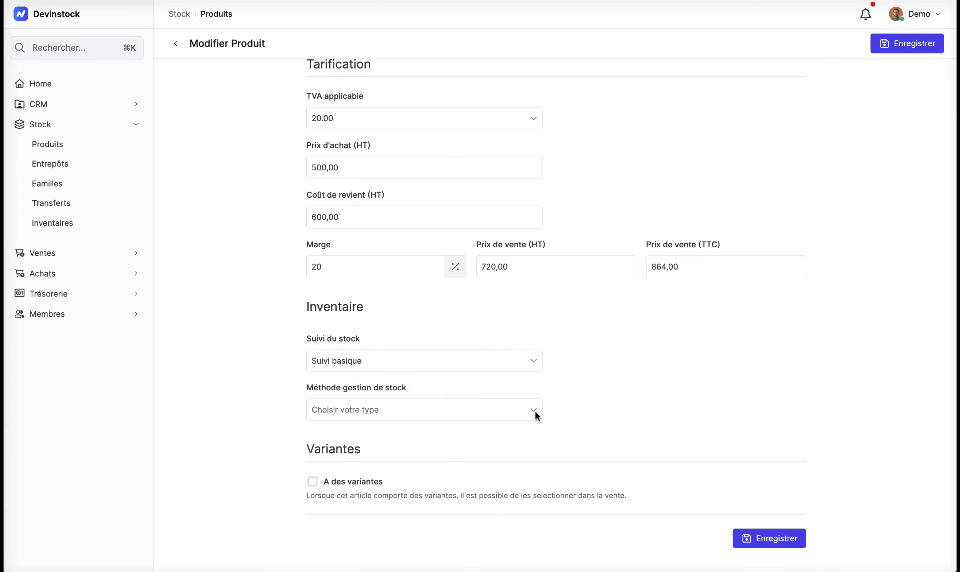
- Set the stock management method (Méthode gestion de stock) to Average and save the product
{"action": "left_click", "coordinate": [526, 409]}
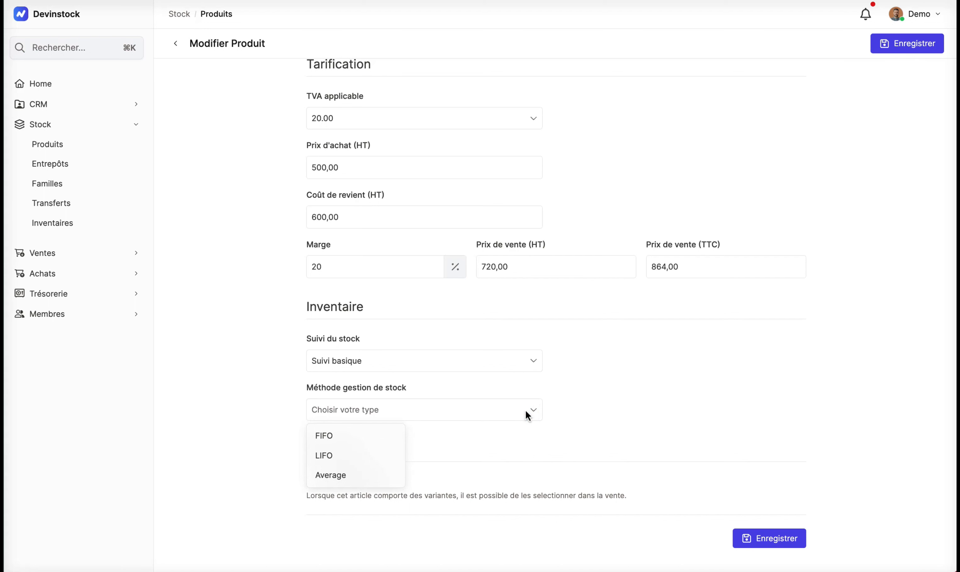
{"action": "left_click", "coordinate": [341, 477]}
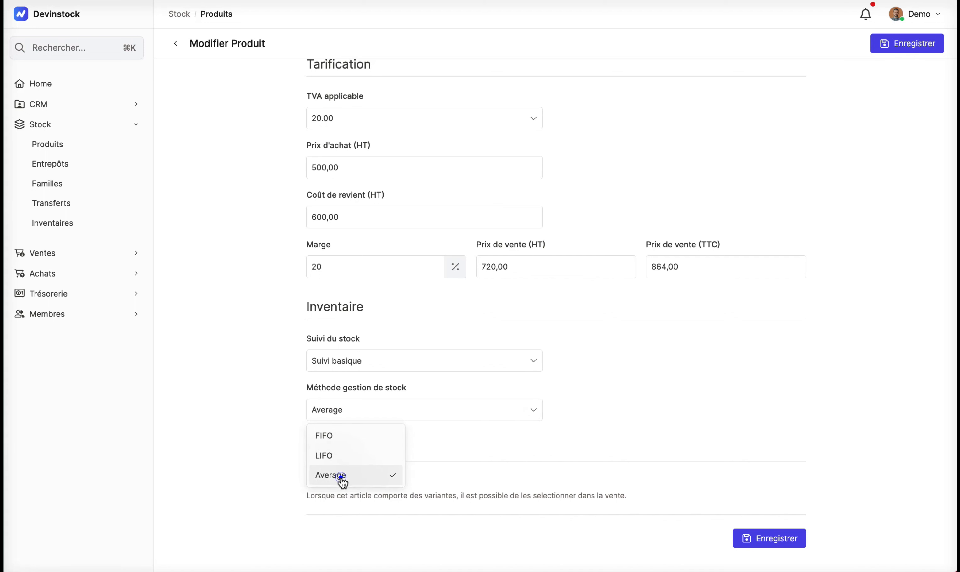
{"action": "left_click", "coordinate": [625, 403]}
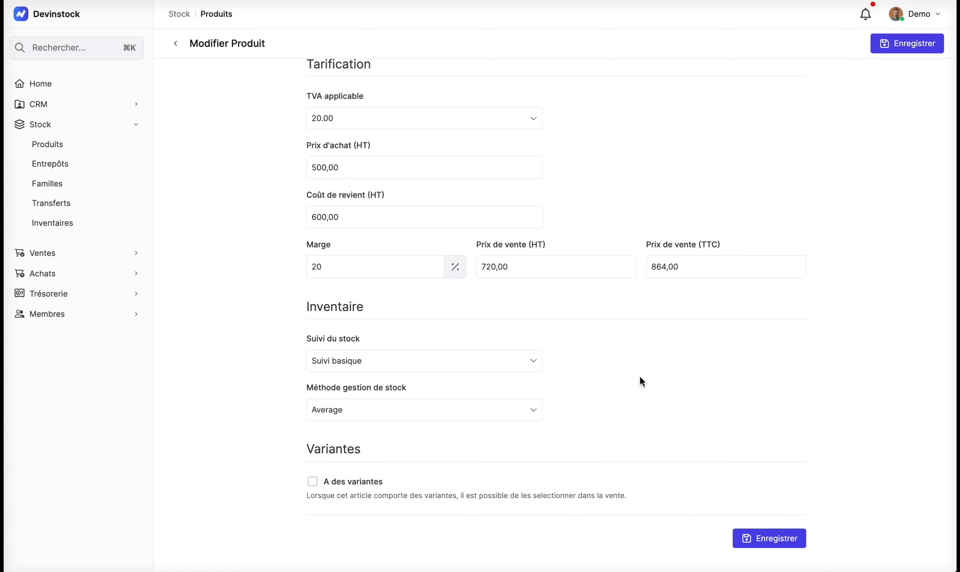
{"action": "left_click", "coordinate": [762, 540]}
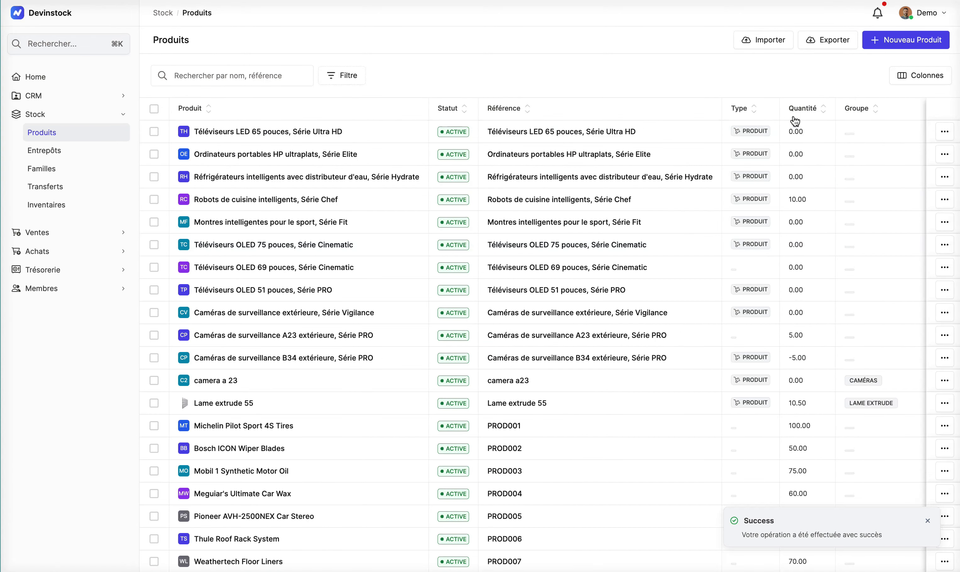
- Sort the product list by creation date, newest first, and open the RIZ BASMATI product
{"action": "scroll", "coordinate": [878, 135], "scroll_direction": "right", "scroll_amount": 5}
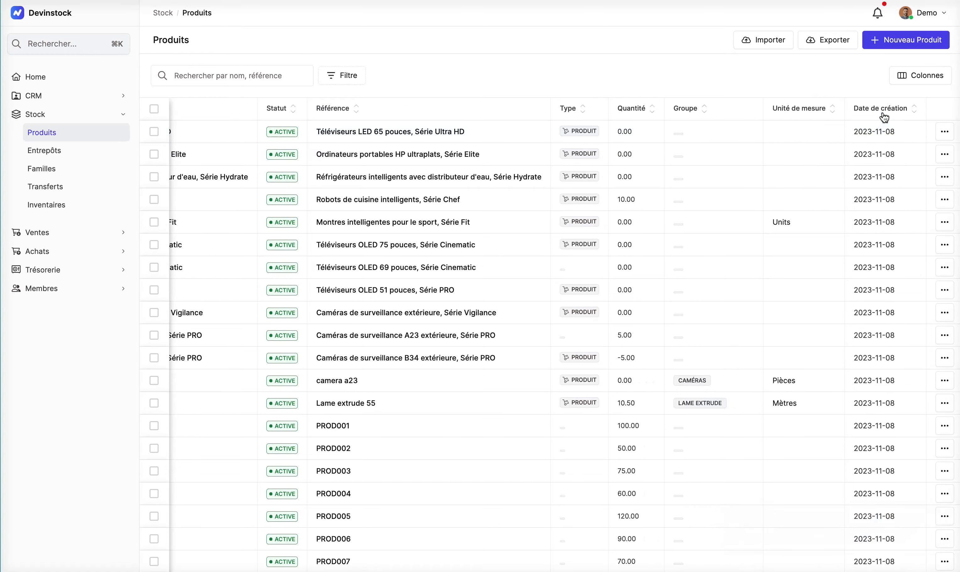
{"action": "left_click", "coordinate": [881, 107]}
{"action": "scroll", "coordinate": [709, 185], "scroll_direction": "left", "scroll_amount": 3}
{"action": "scroll", "coordinate": [710, 185], "scroll_direction": "left", "scroll_amount": 2}
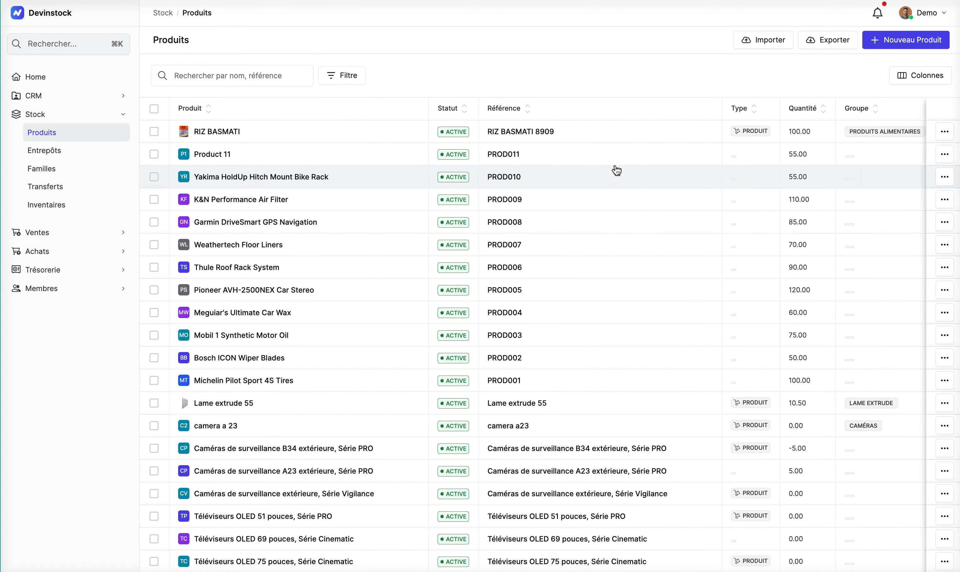
{"action": "left_click", "coordinate": [208, 134]}
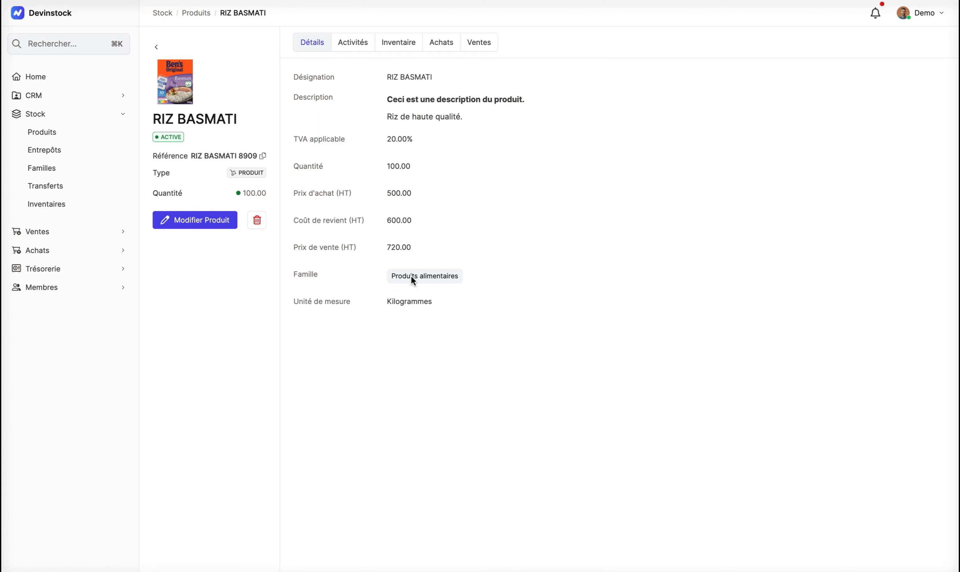
- Open RIZ BASMATI for editing and review its general information, pricing and inventory fields
{"action": "left_click", "coordinate": [189, 225]}
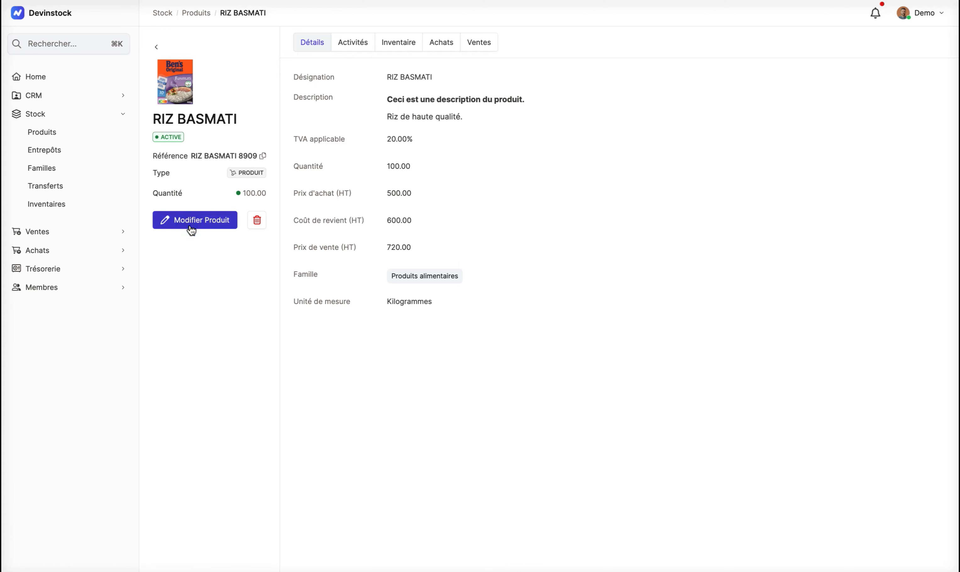
{"action": "left_click", "coordinate": [190, 226]}
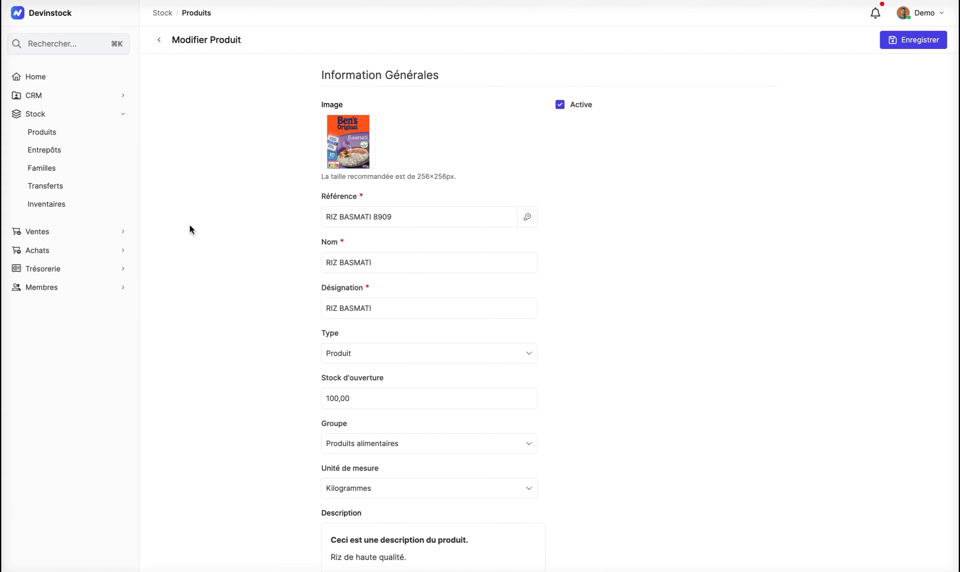
{"action": "scroll", "coordinate": [190, 225], "scroll_direction": "down", "scroll_amount": 3}
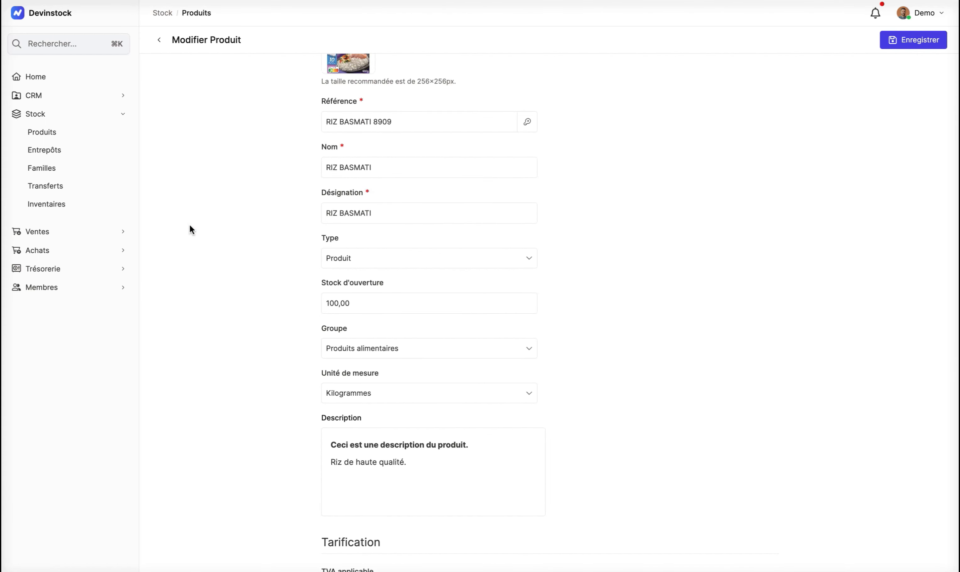
{"action": "scroll", "coordinate": [190, 226], "scroll_direction": "down", "scroll_amount": 10}
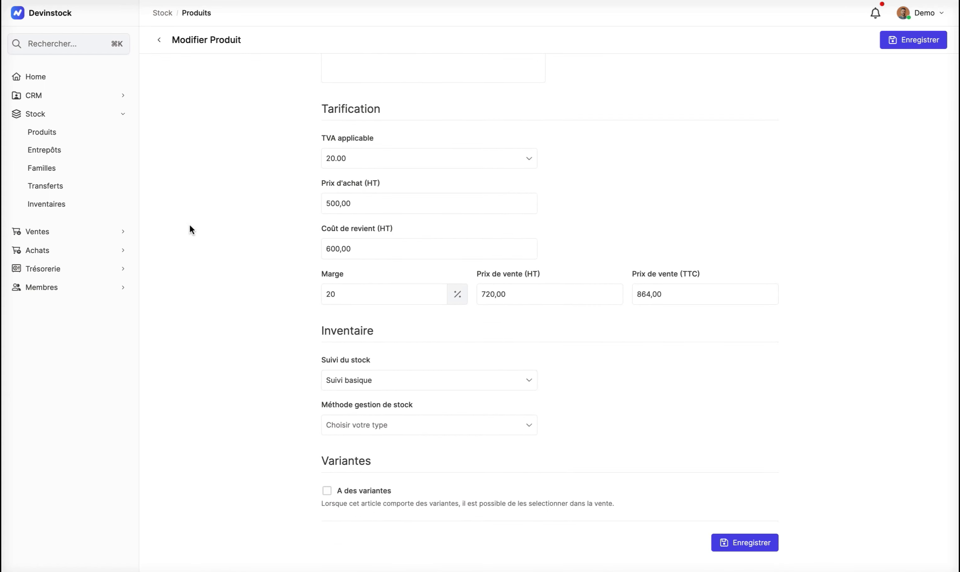
{"action": "scroll", "coordinate": [189, 225], "scroll_direction": "up", "scroll_amount": 5}
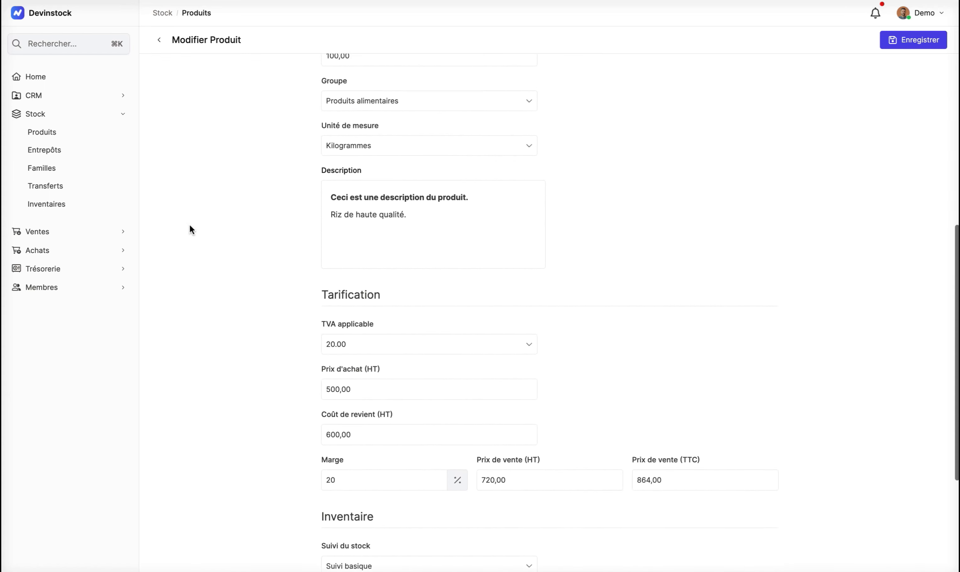
{"action": "scroll", "coordinate": [190, 225], "scroll_direction": "up", "scroll_amount": 3}
- Return to the product list and move the Quantité column directly after the Produit column
{"action": "left_click", "coordinate": [60, 135]}
{"action": "left_click", "coordinate": [903, 77]}
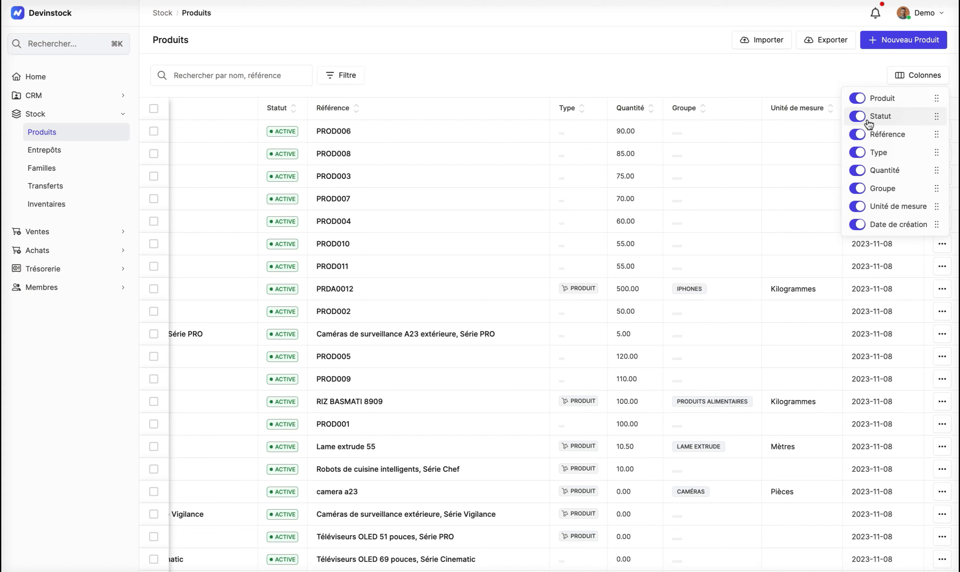
{"action": "left_click_drag", "start_coordinate": [889, 170], "coordinate": [891, 109]}
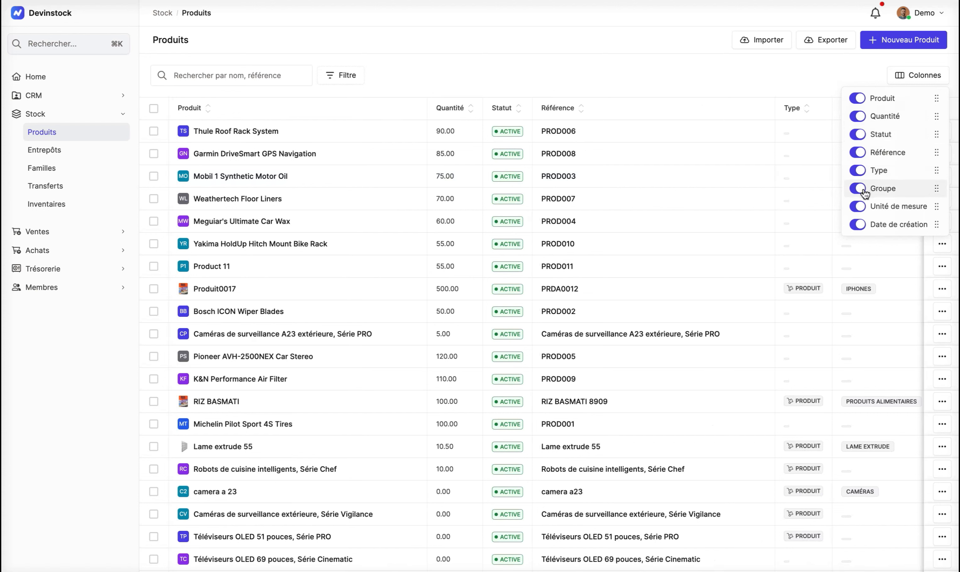
- Hide the Type, Référence, Statut and Groupe columns in the product list
{"action": "left_click", "coordinate": [861, 173]}
{"action": "left_click", "coordinate": [860, 155]}
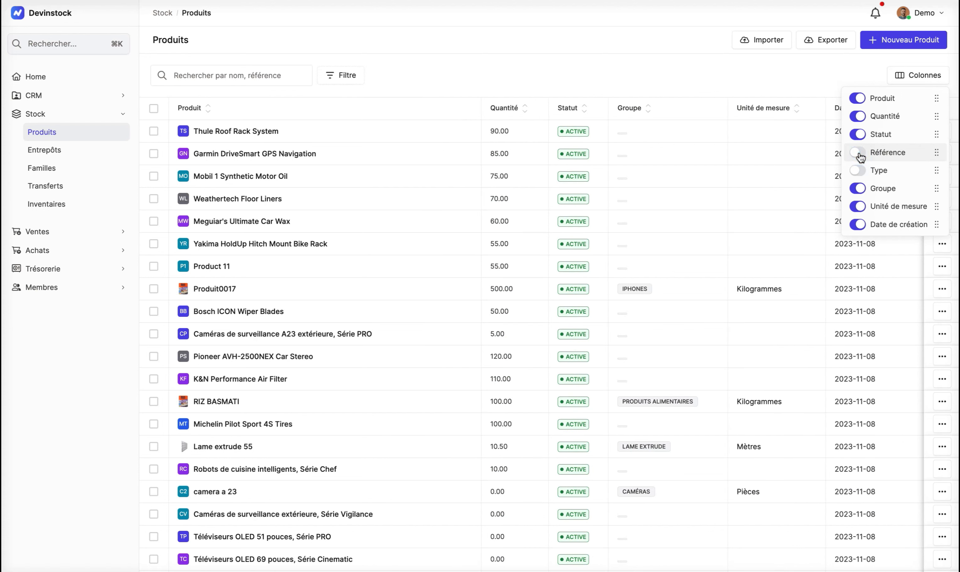
{"action": "left_click", "coordinate": [860, 136]}
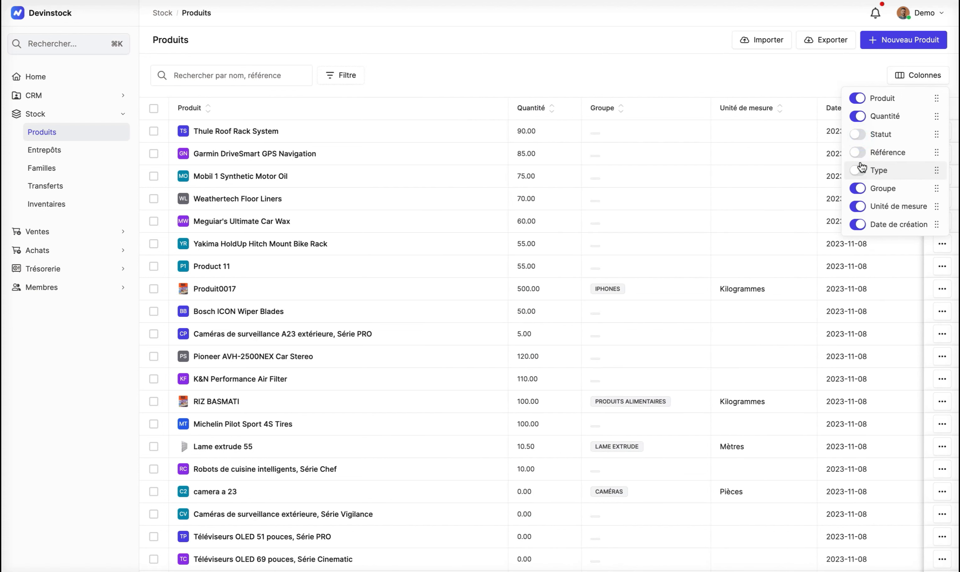
{"action": "left_click", "coordinate": [859, 189]}
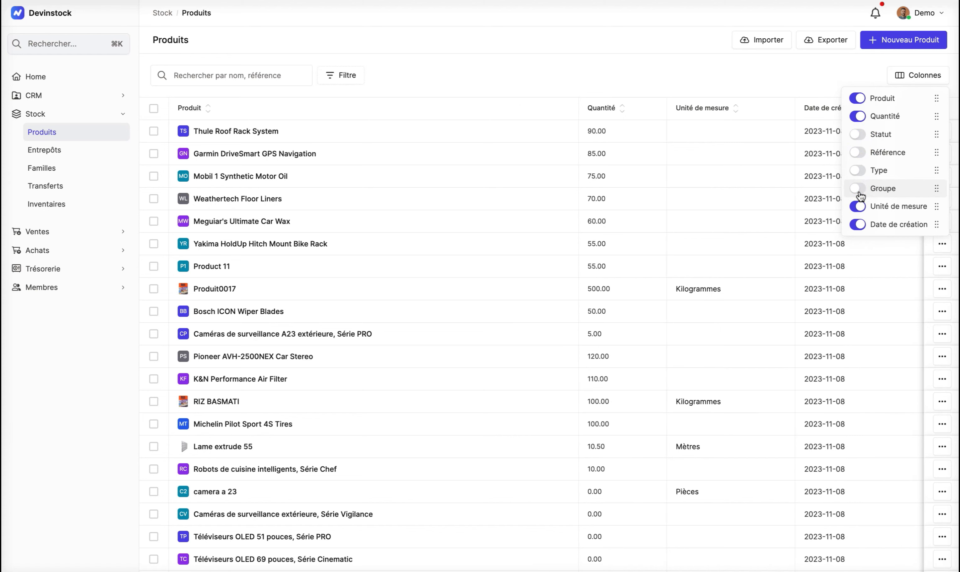
- Show the Groupe, Type, Référence and Statut columns in the product list again
{"action": "left_click", "coordinate": [860, 190]}
{"action": "left_click", "coordinate": [860, 172]}
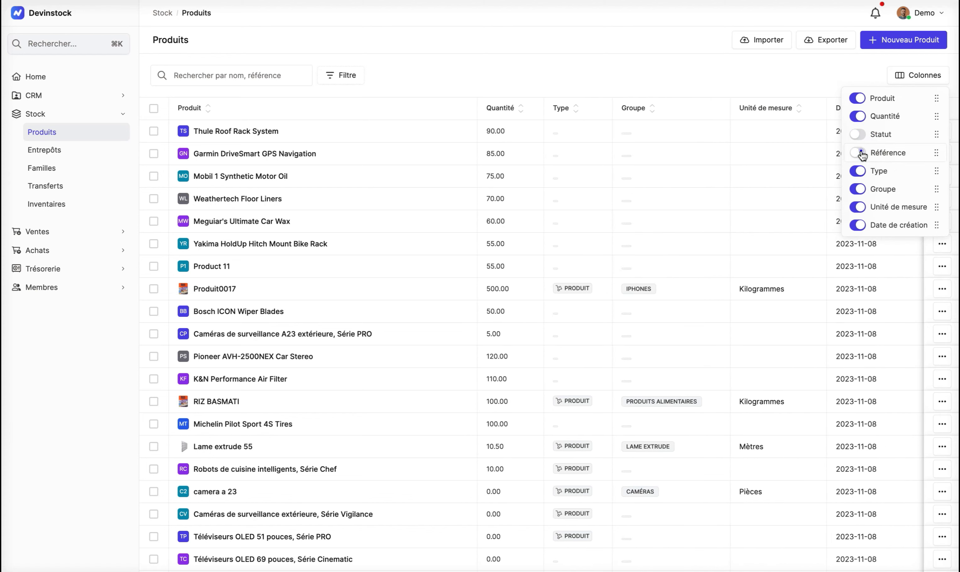
{"action": "left_click", "coordinate": [860, 153]}
{"action": "left_click", "coordinate": [860, 135]}
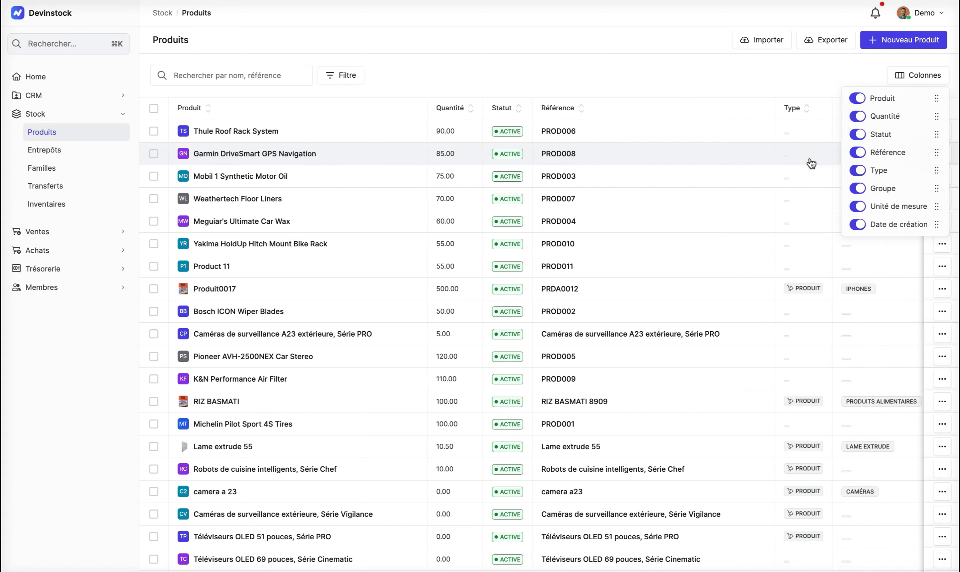
{"action": "left_click", "coordinate": [722, 77]}
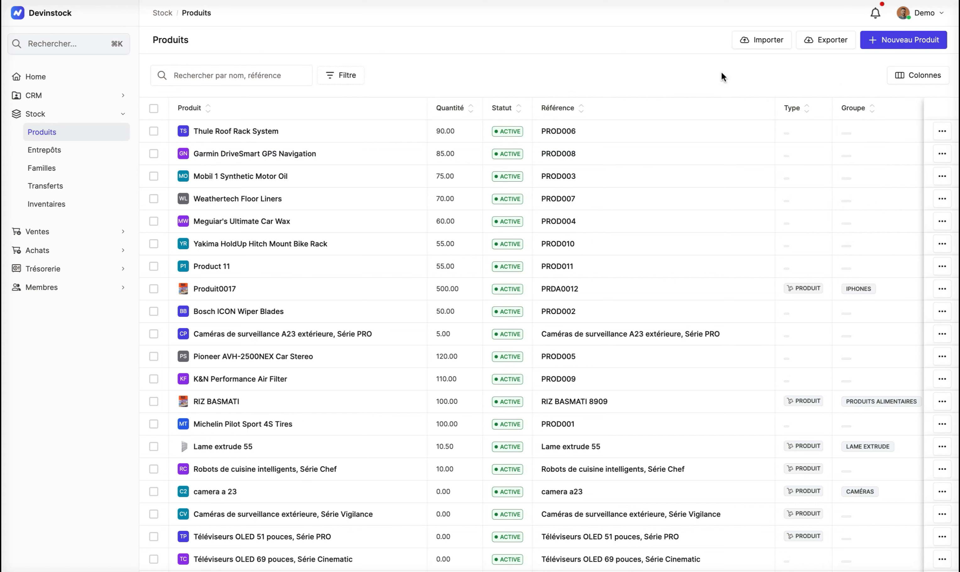